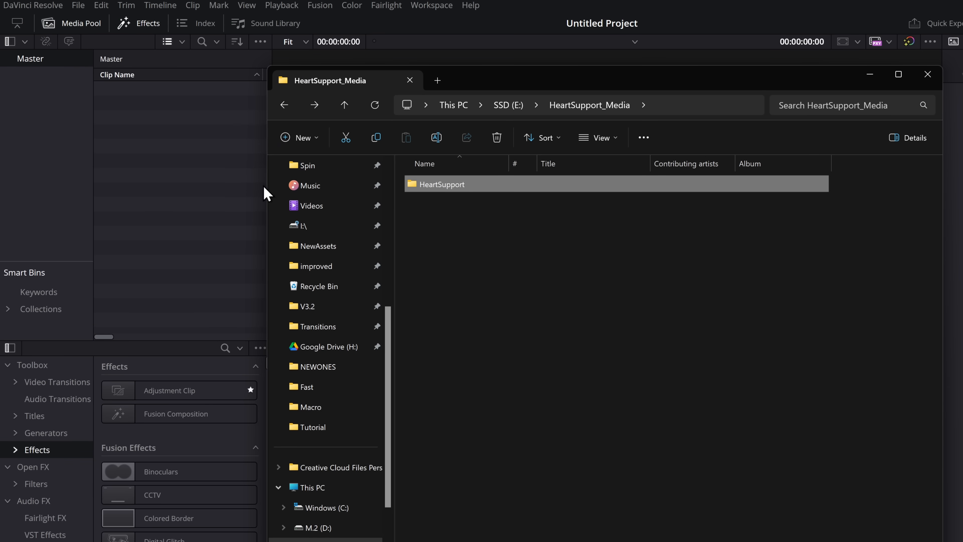
Step: Import the HeartSupport folder into the Master bin with its subfolders, and look through its BRoll, Person, Festival and Voiceover bins
left_click_drag(39, 95, 40, 96)
left_click(870, 75)
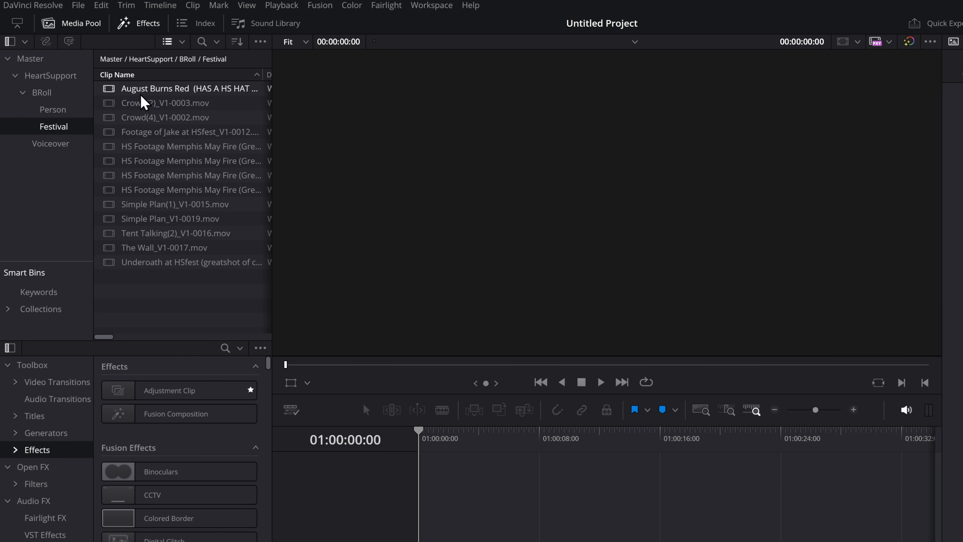
left_click(47, 76)
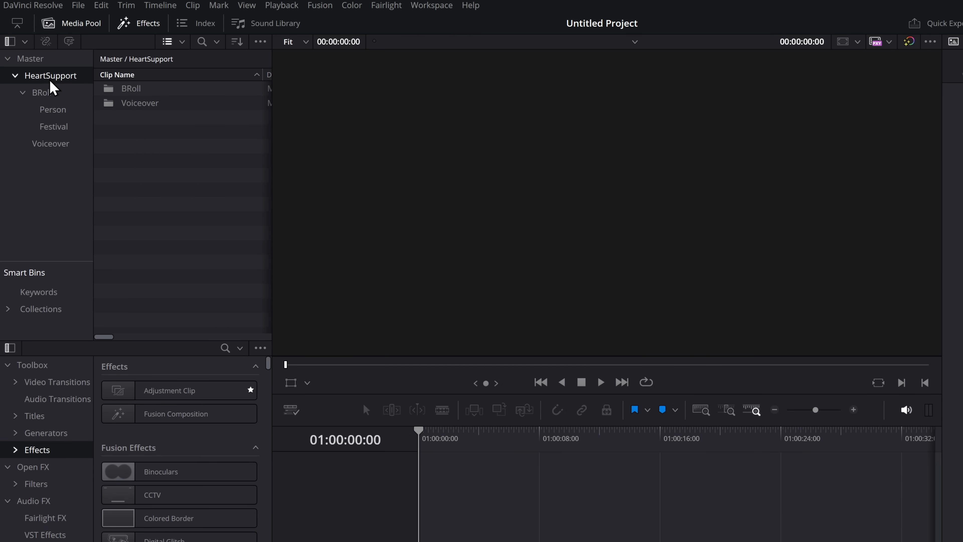
left_click(52, 95)
left_click(57, 112)
left_click(58, 127)
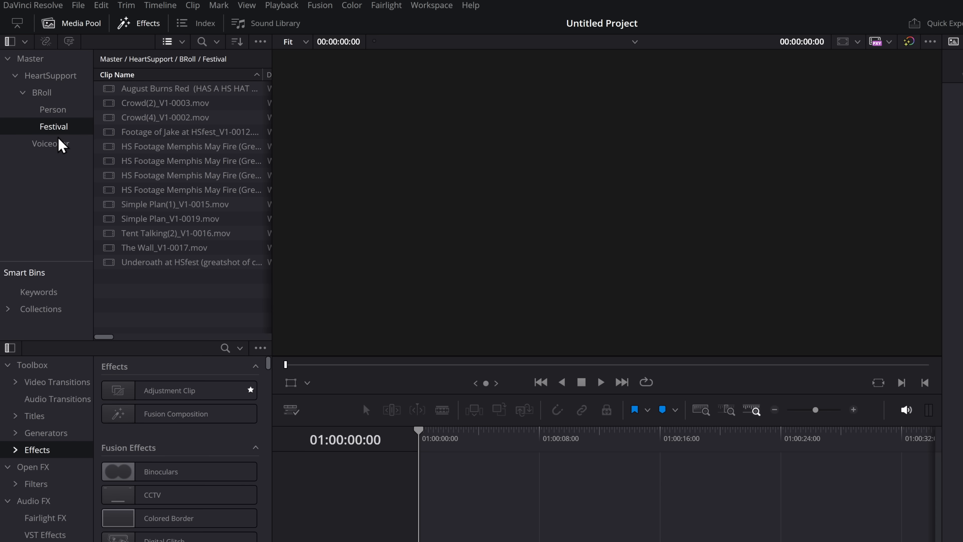
left_click(60, 143)
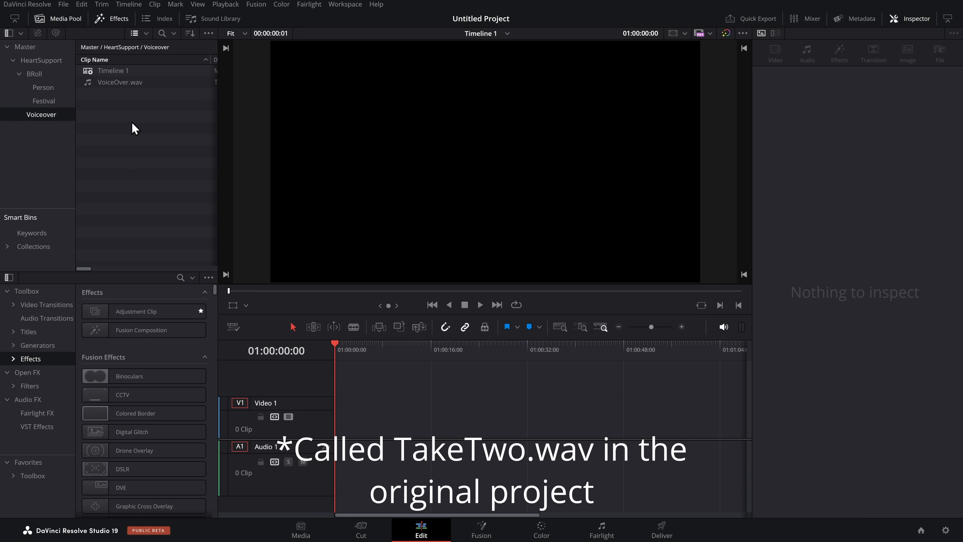
Step: Place VoiceOver.wav at the start of the Audio 1 track
left_click(116, 83)
left_click(125, 83)
left_click(126, 110)
left_click_drag(125, 82, 343, 433)
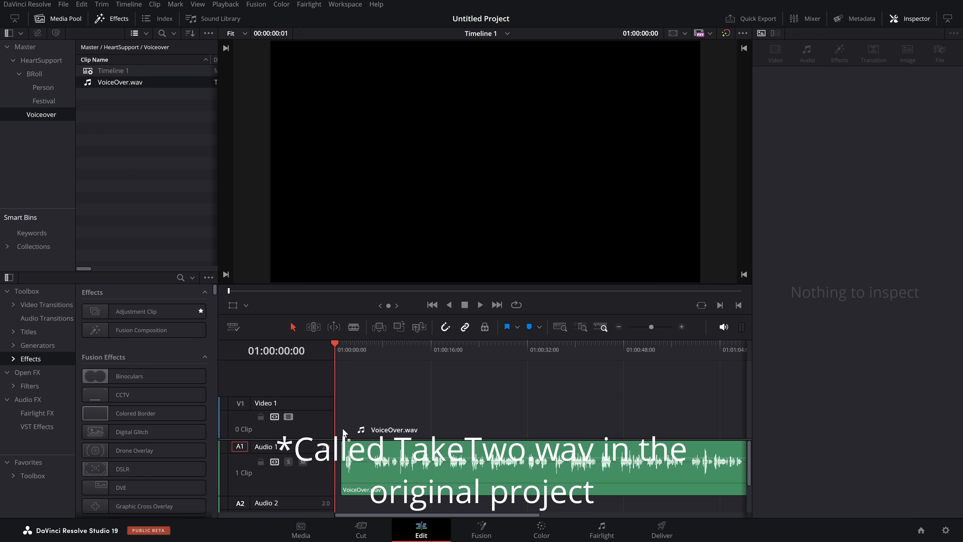
left_click(378, 463)
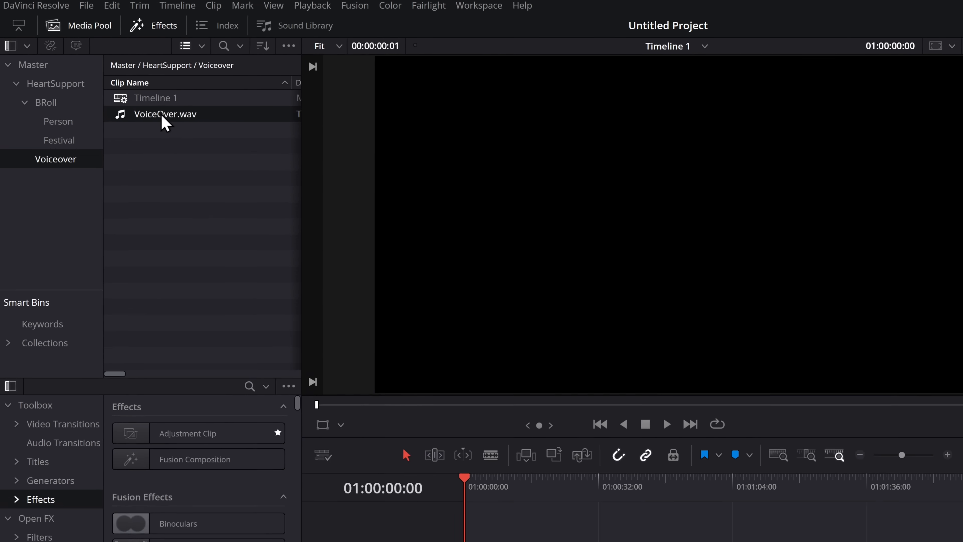
Step: Transcribe the audio of VoiceOver.wav from the Voiceover bin
right_click(118, 83)
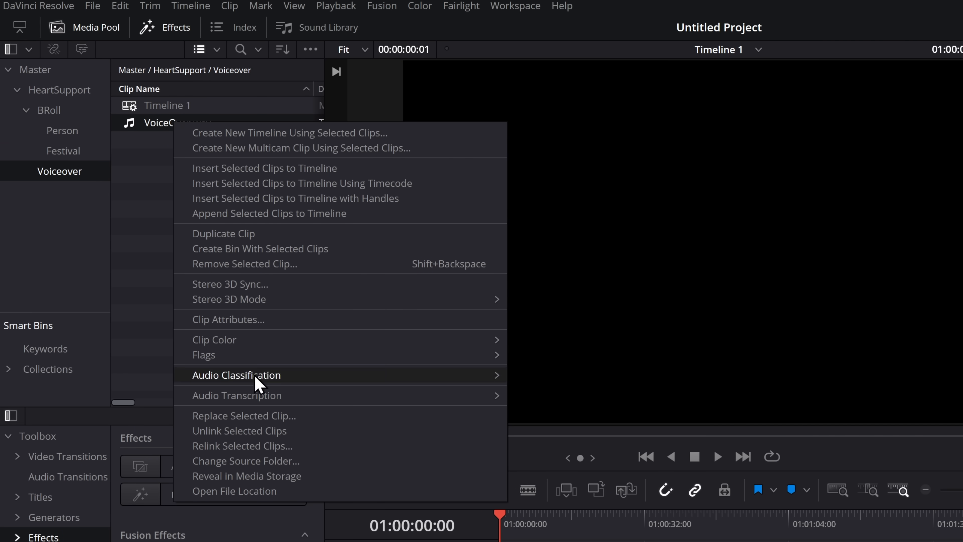
mouse_move(262, 397)
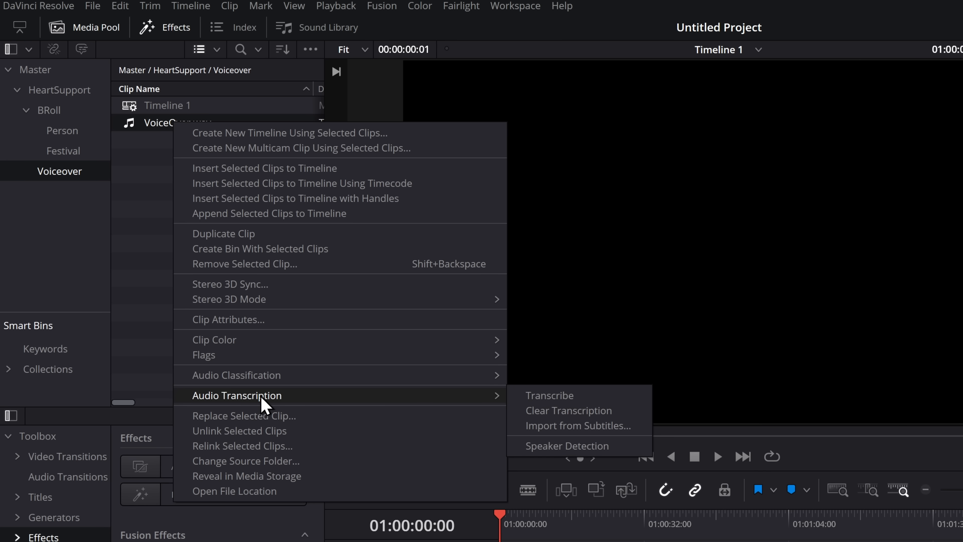
left_click(564, 396)
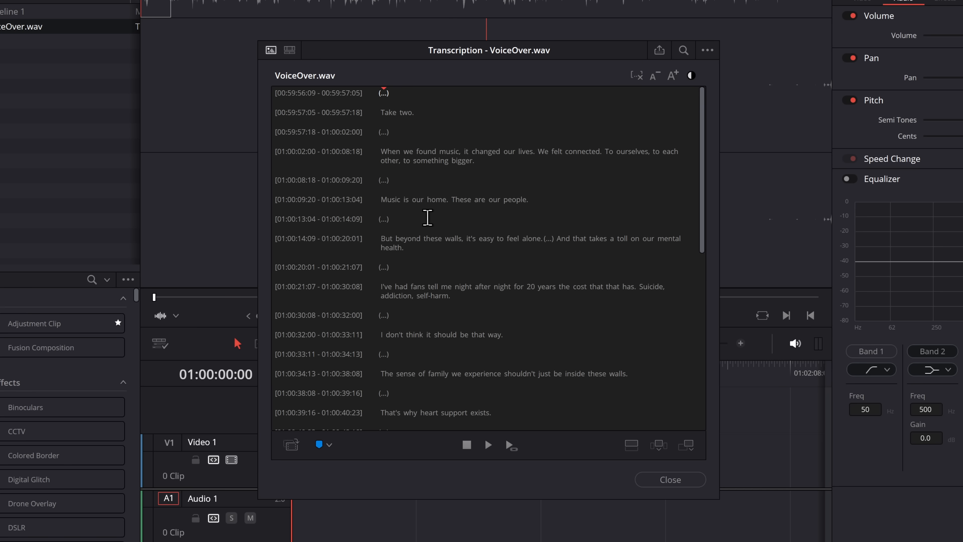
Step: Remove the silent portions in the VoiceOver.wav transcription and delete the opening "Take two." line with the pauses around it
left_click(403, 113)
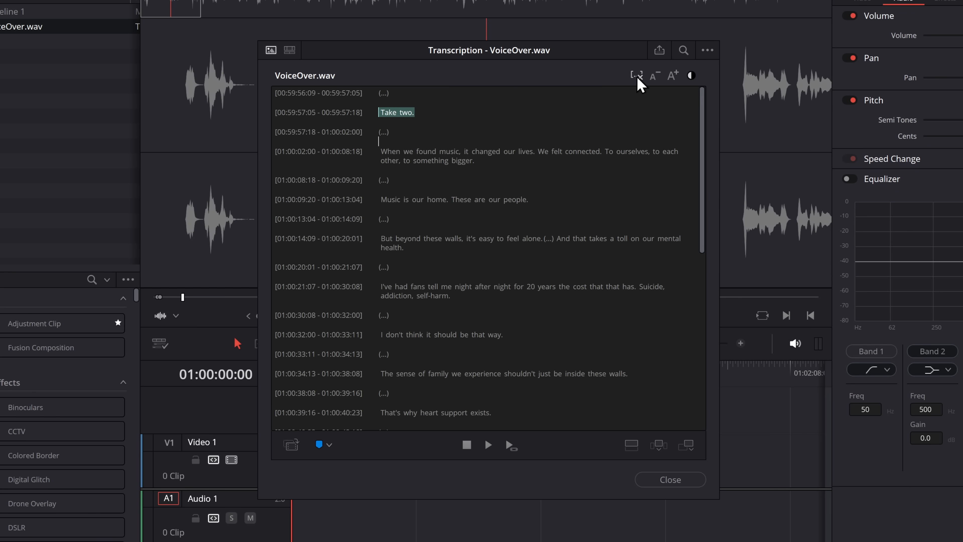
left_click(637, 76)
left_click_drag(419, 133, 365, 102)
key("BackSpace")
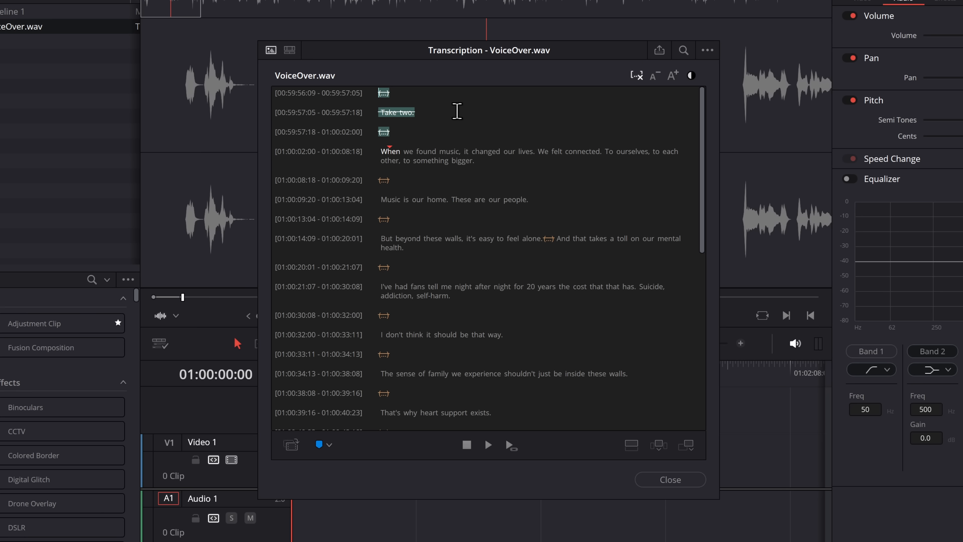
Step: Delete the repeated passage from "We bring people together" through "For the times you need to reach out to, we" in the transcription
scroll(438, 198, "down", 4)
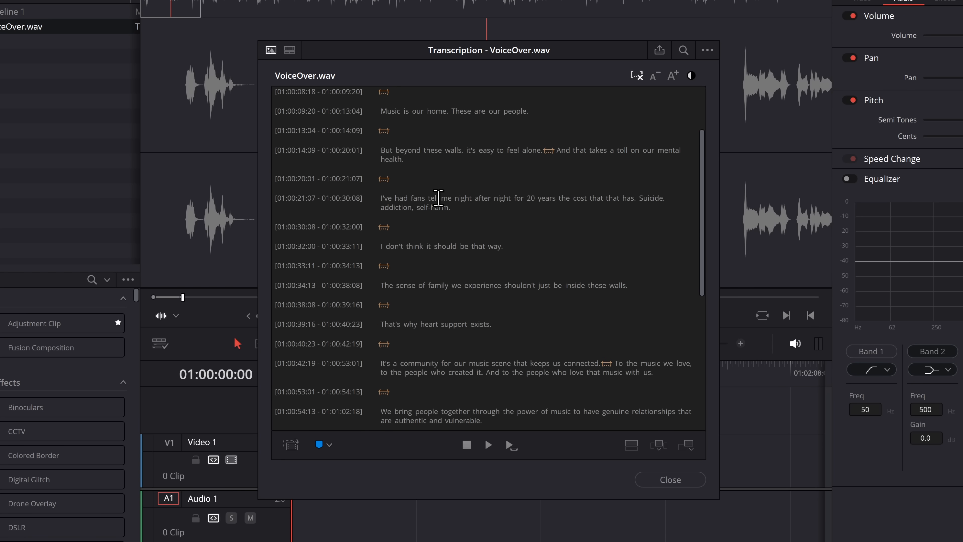
scroll(438, 198, "down", 6)
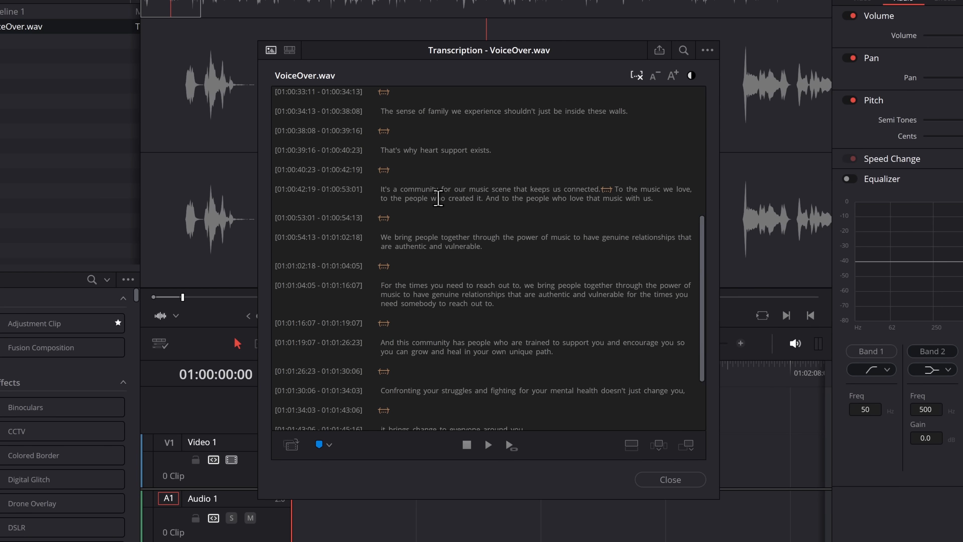
scroll(438, 213, "down", 1)
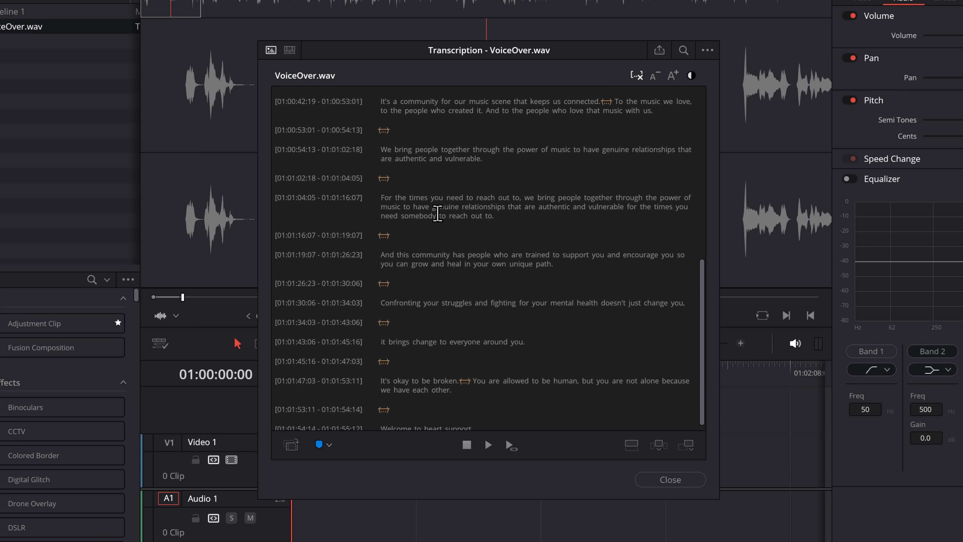
scroll(417, 247, "up", 1)
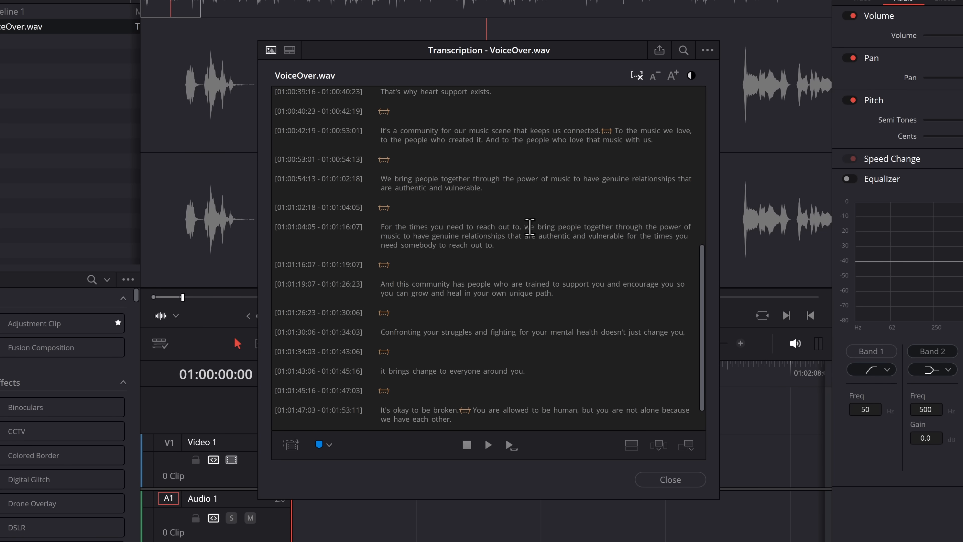
mouse_move(535, 228)
left_mouse_down()
mouse_move(380, 228)
mouse_move(362, 175)
left_mouse_up()
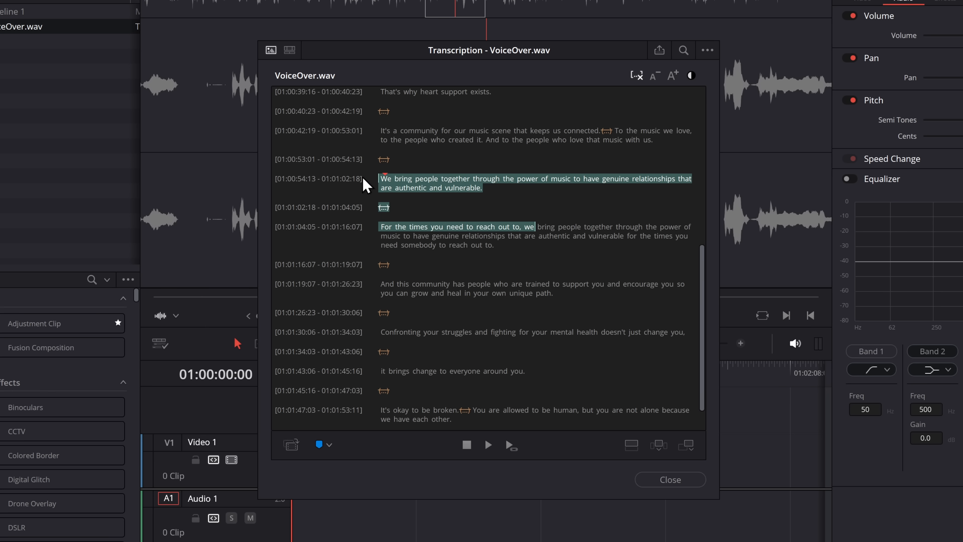
key("Delete")
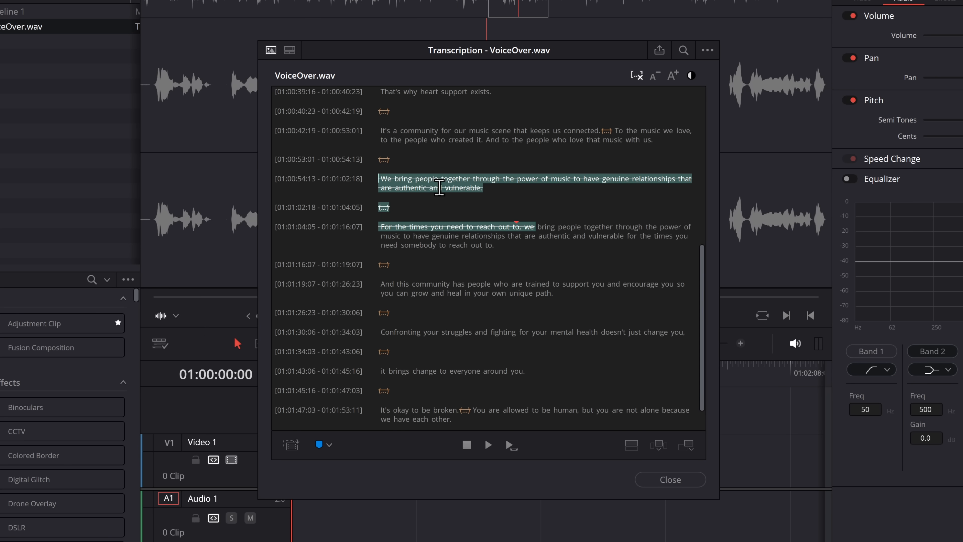
Step: Select the entire transcription and insert its remaining audio into the timeline
scroll(476, 262, "down", 1)
left_click(475, 267)
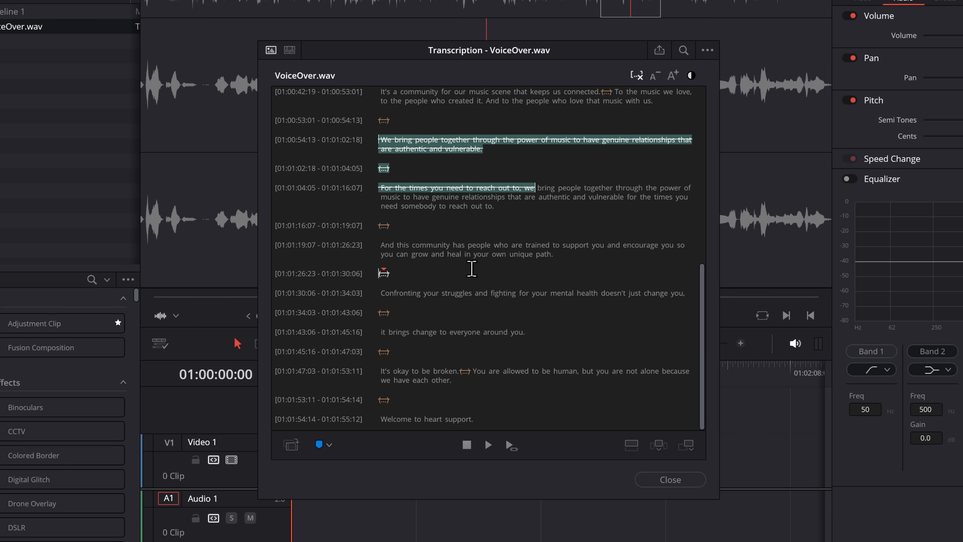
key("ctrl+a")
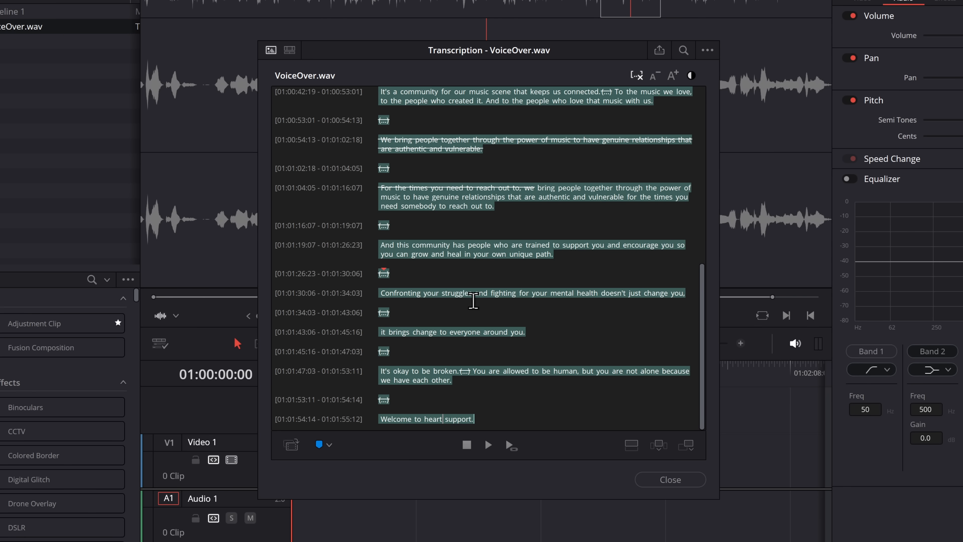
left_click(660, 447)
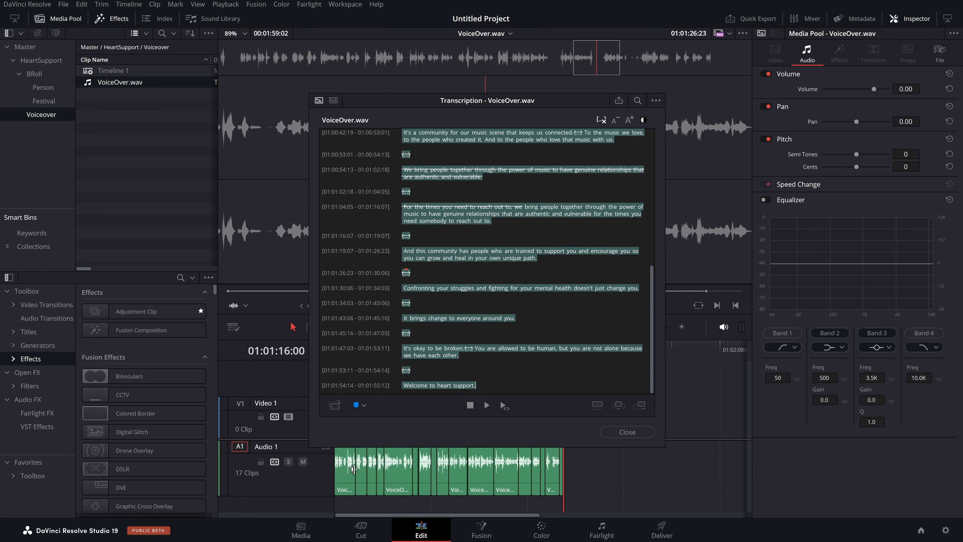
Step: Switch to the transcription of Timeline 1 and examine its text
scroll(467, 295, "up", 10)
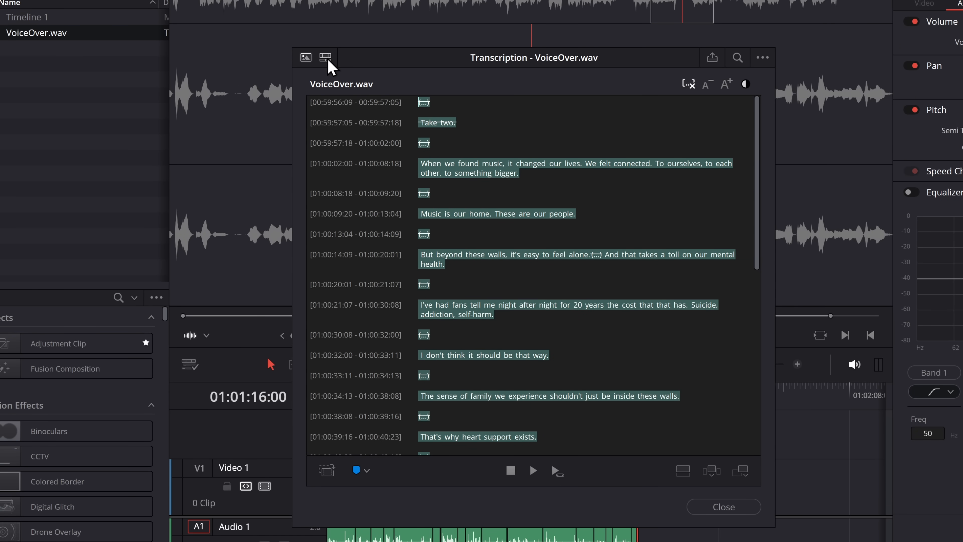
left_click(326, 57)
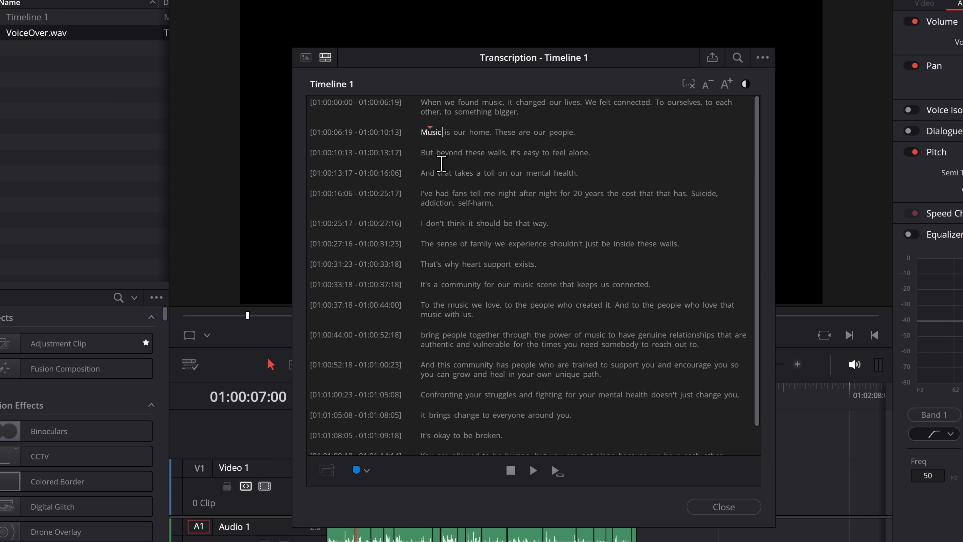
scroll(750, 201, "down", 2)
left_click_drag(757, 307, 757, 180)
key("Down")
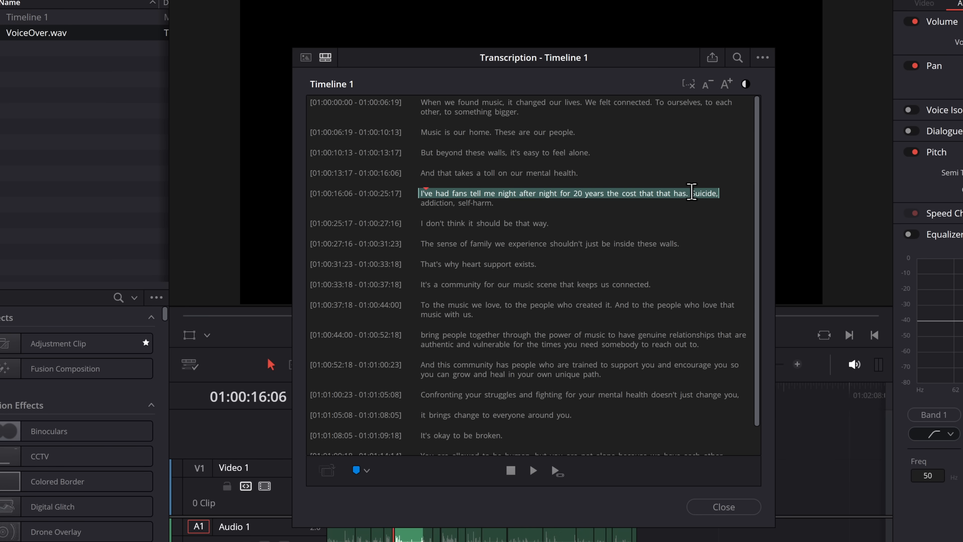
Step: Delete "I've had fans tell me night after night for 20 years the cost that that has." from Timeline 1's transcription and remove silent portions
left_click_drag(692, 192, 420, 192)
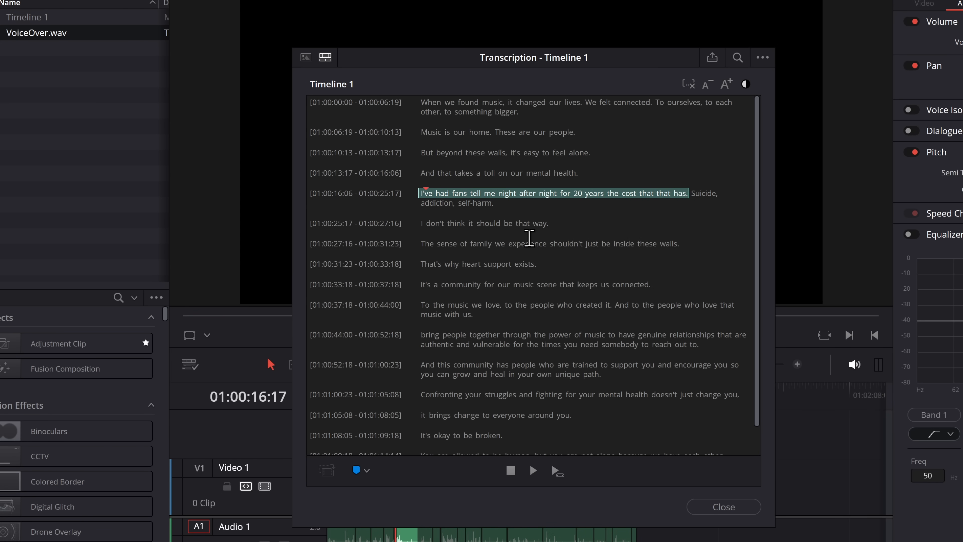
key("BackSpace")
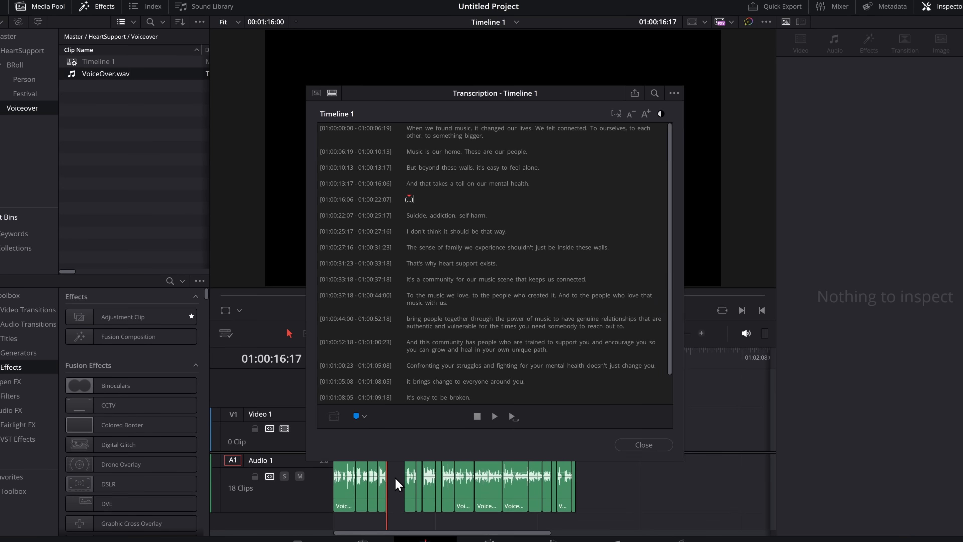
left_click_drag(486, 95, 670, 29)
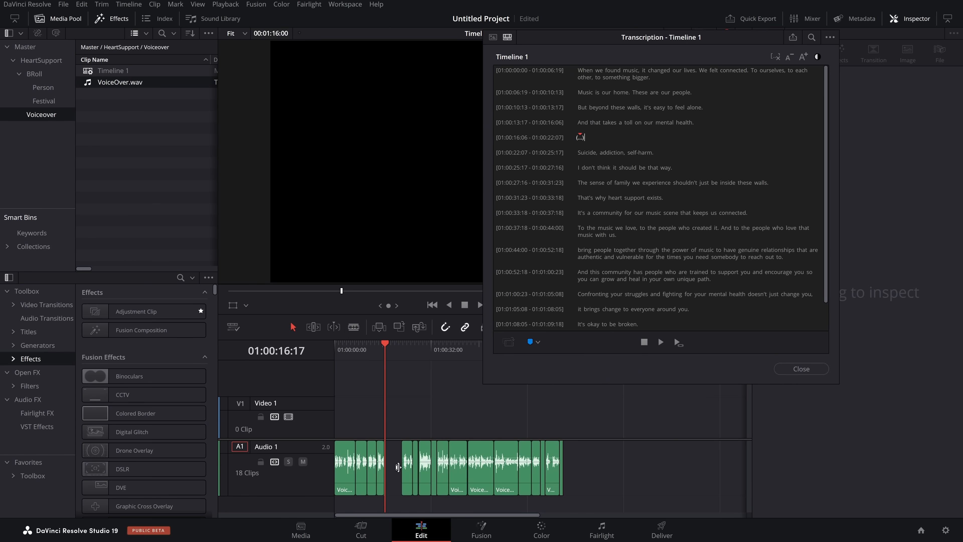
left_click(776, 57)
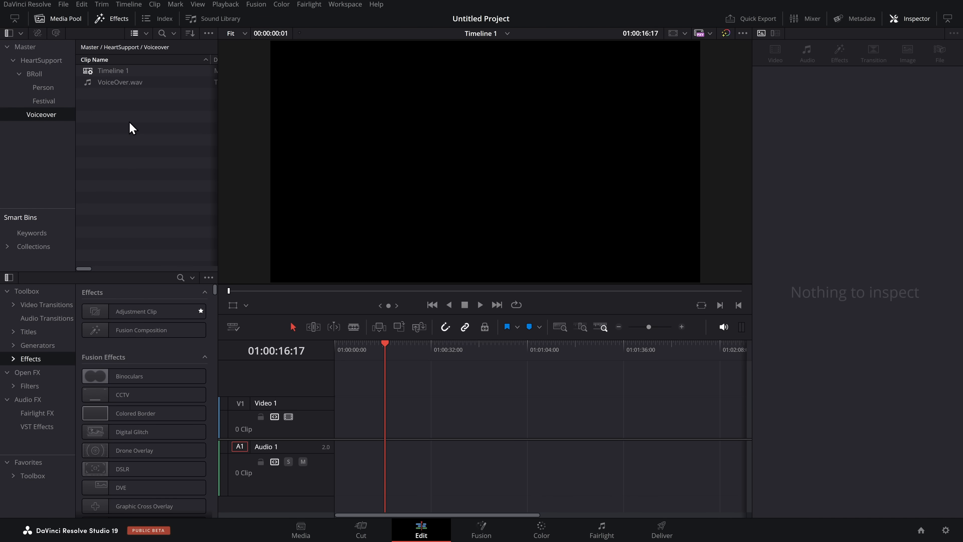
Step: Place VoiceOver.wav at the start of the Audio 1 track and split it at 01:00:12:04
left_click_drag(119, 83, 338, 458)
left_click_drag(396, 350, 353, 352)
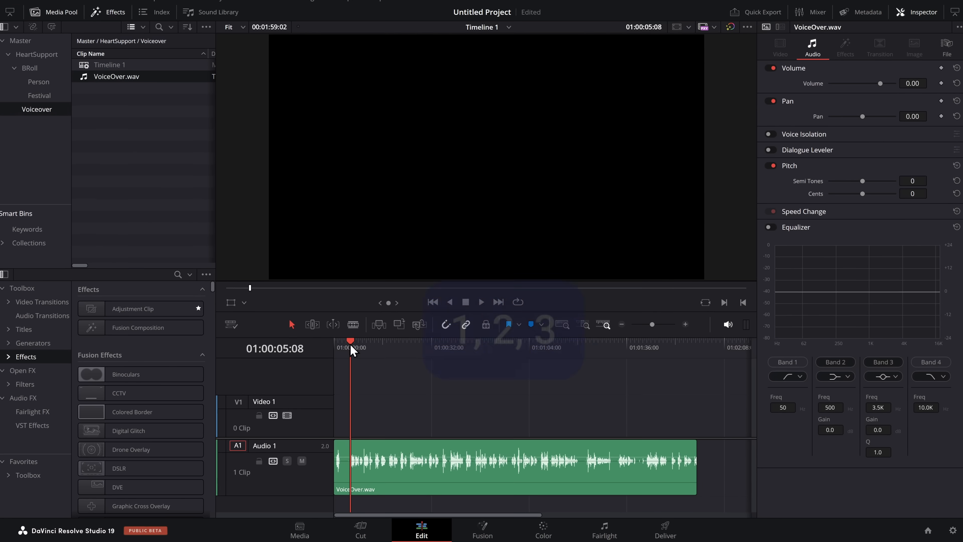
left_click_drag(355, 317, 368, 319)
key("ctrl+b")
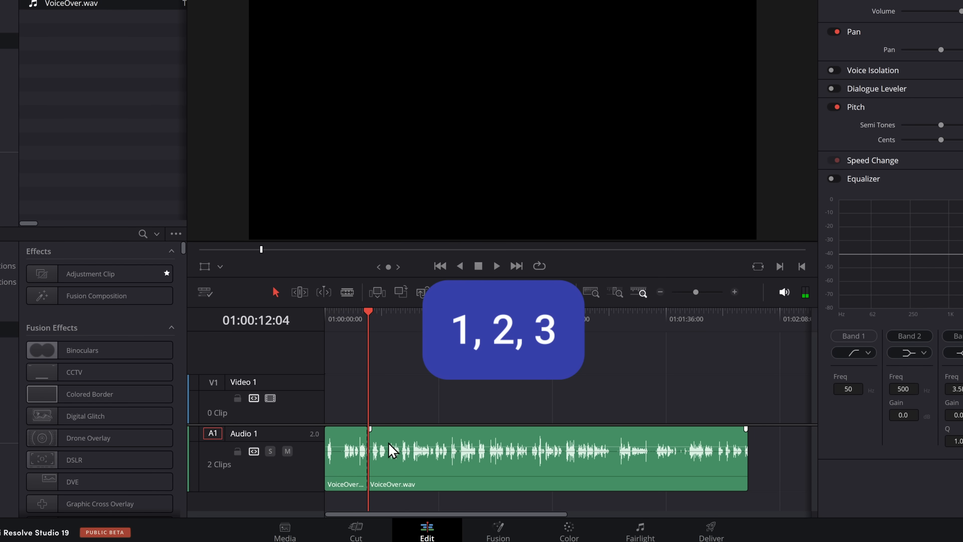
Step: Ripple-trim the second voice-over segment's start to 01:00:17:16, and split and trim the remaining audio further along
left_click_drag(378, 322, 388, 323)
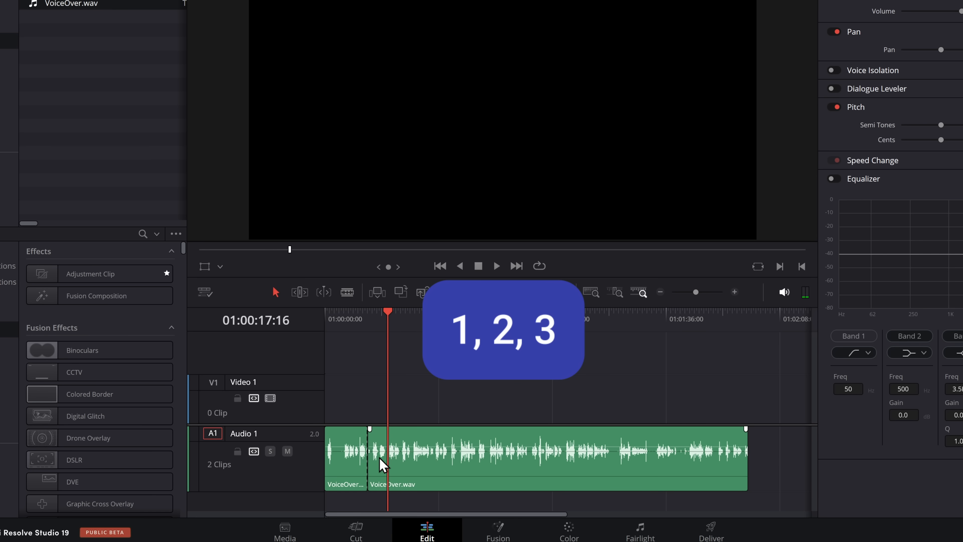
key("1")
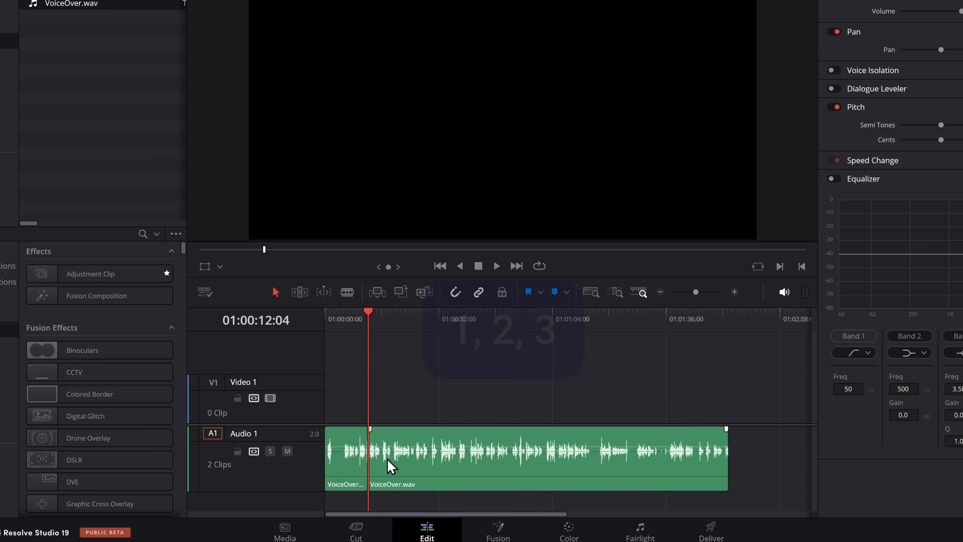
left_click(380, 317)
left_click_drag(380, 317, 445, 332)
key("1")
key("ctrl+b")
key("1")
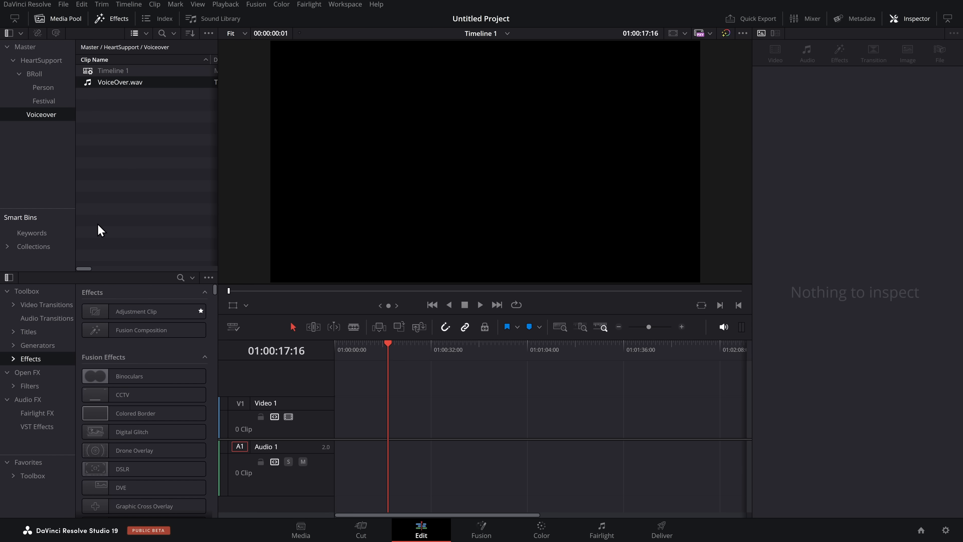
Step: Open VoiceOver.wav as the source, mark its first spoken section of 00:00:04:01, and place that section at the start of Audio 1
left_click_drag(355, 400, 531, 492)
double_click(122, 84)
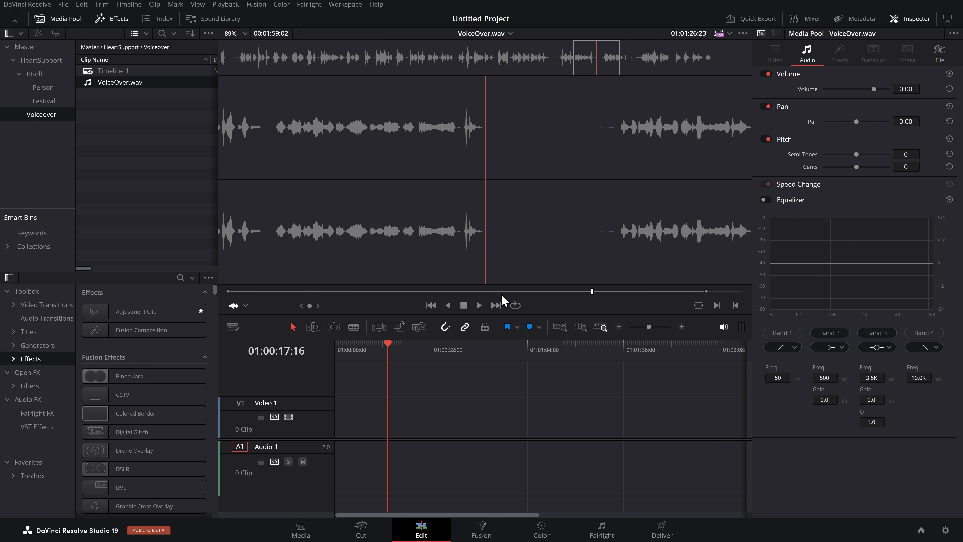
left_click_drag(539, 292, 255, 289)
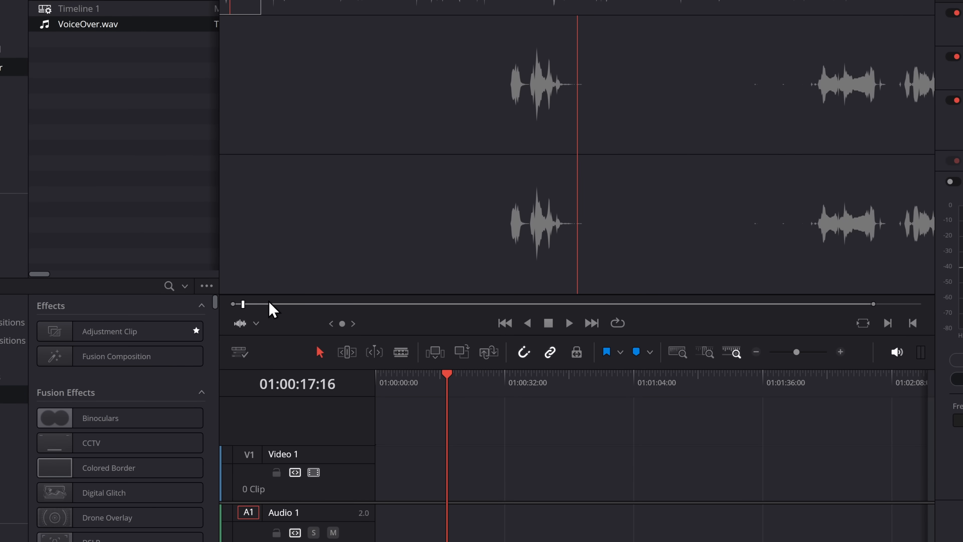
left_click_drag(247, 303, 262, 304)
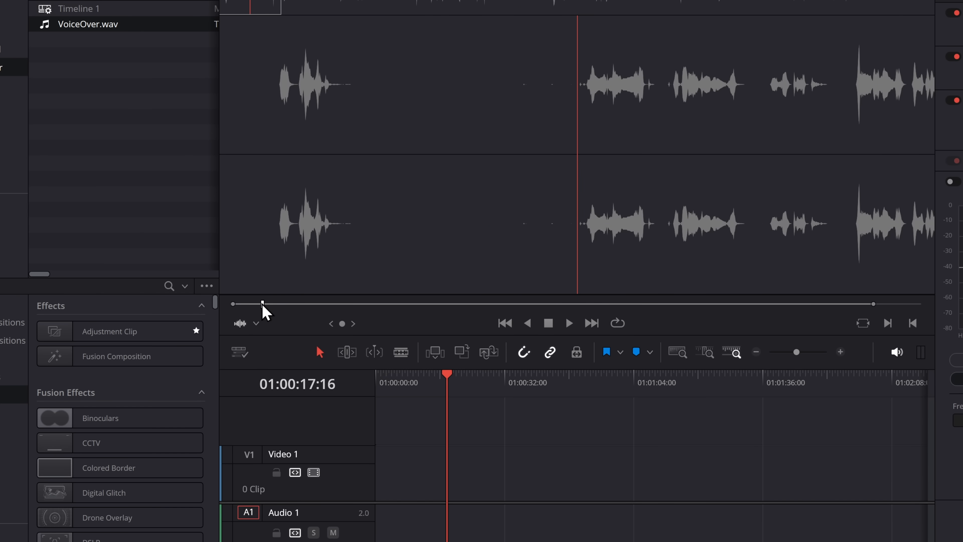
key("i")
key("o")
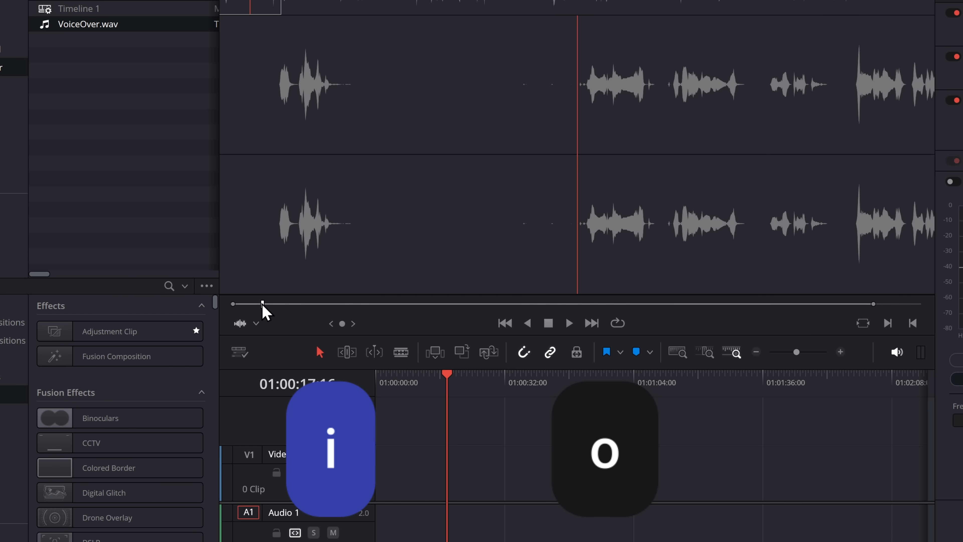
left_click_drag(263, 304, 284, 307)
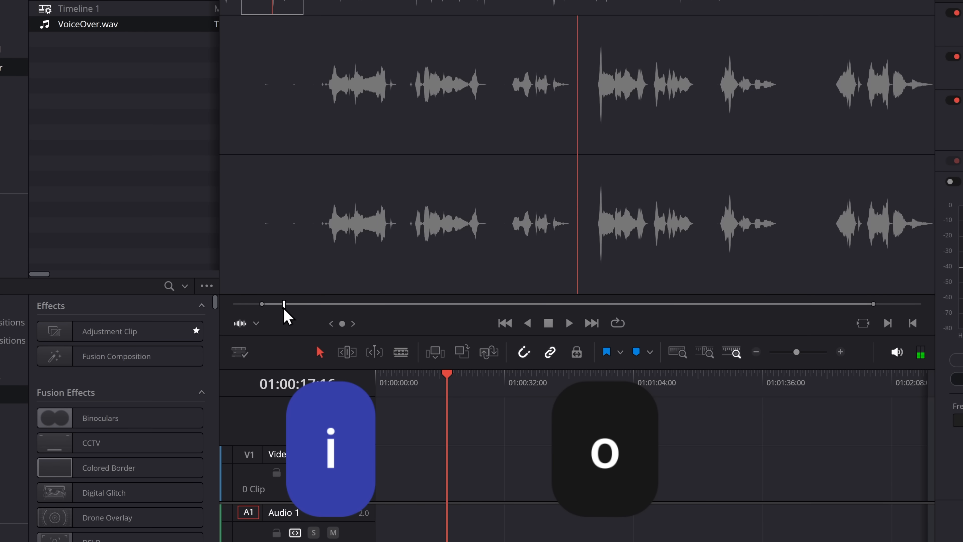
key("o")
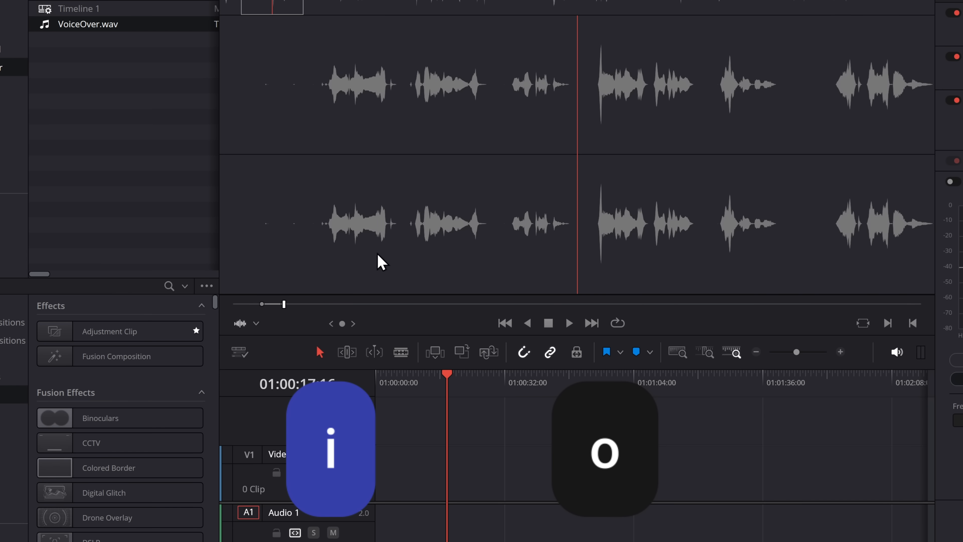
left_click_drag(379, 261, 377, 482)
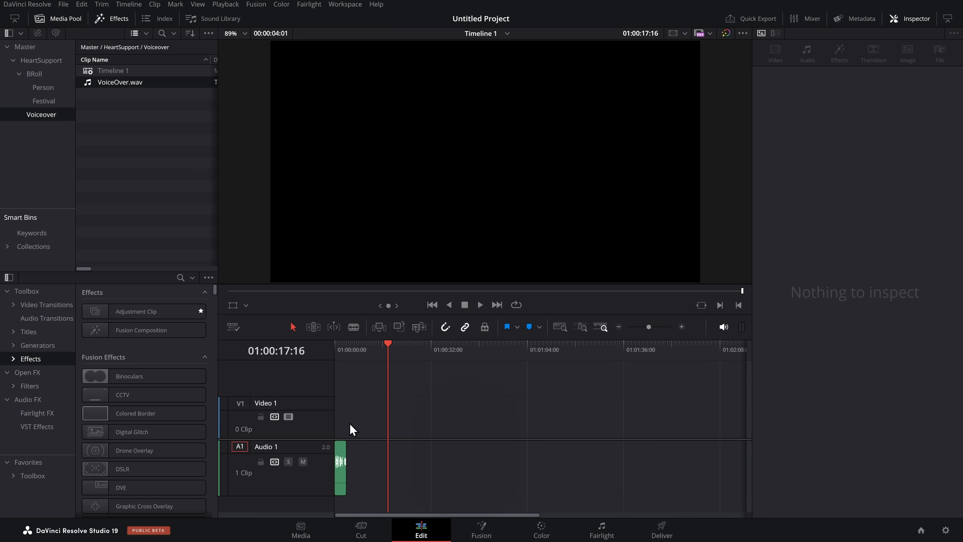
Step: Mark the next spoken section of VoiceOver.wav, 00:00:03:19 long, and place it directly after the first clip on Audio 1
key("q")
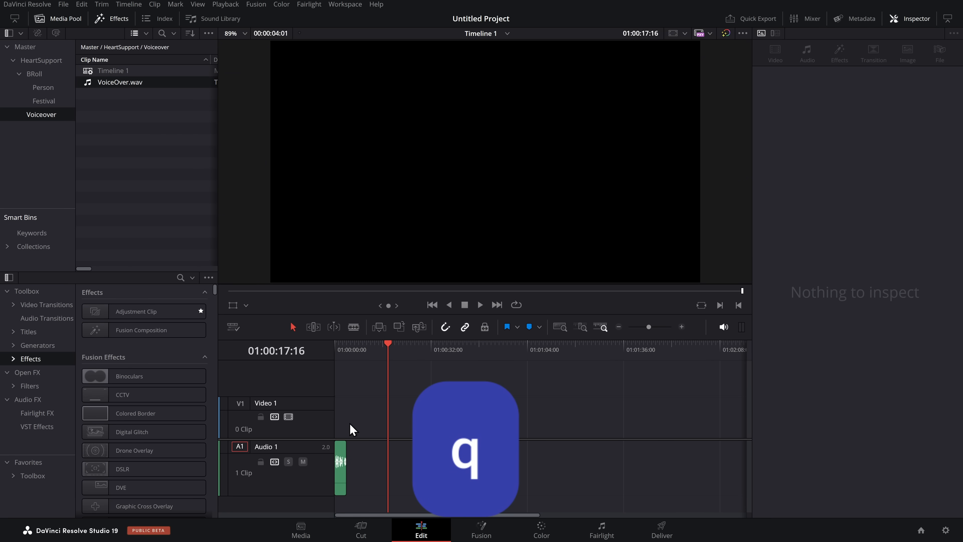
key("q")
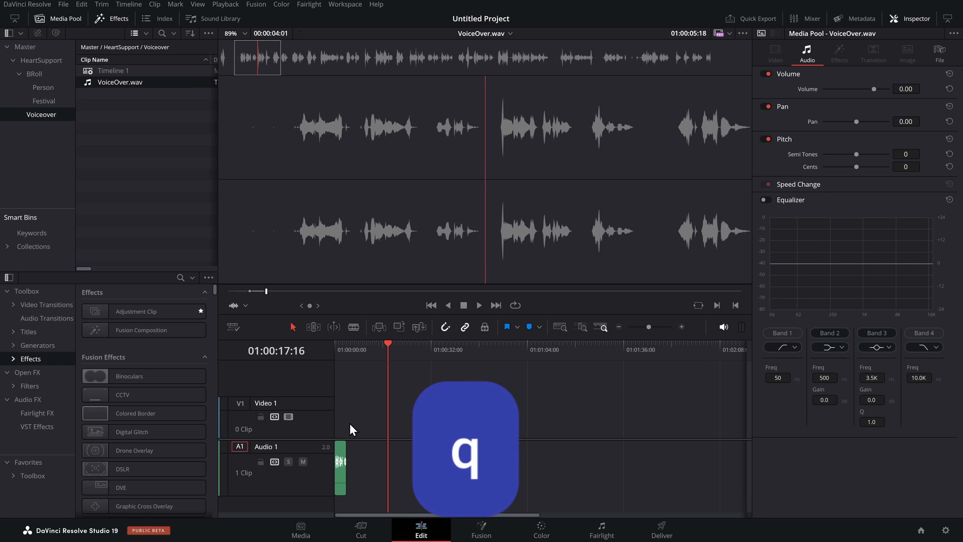
key("q")
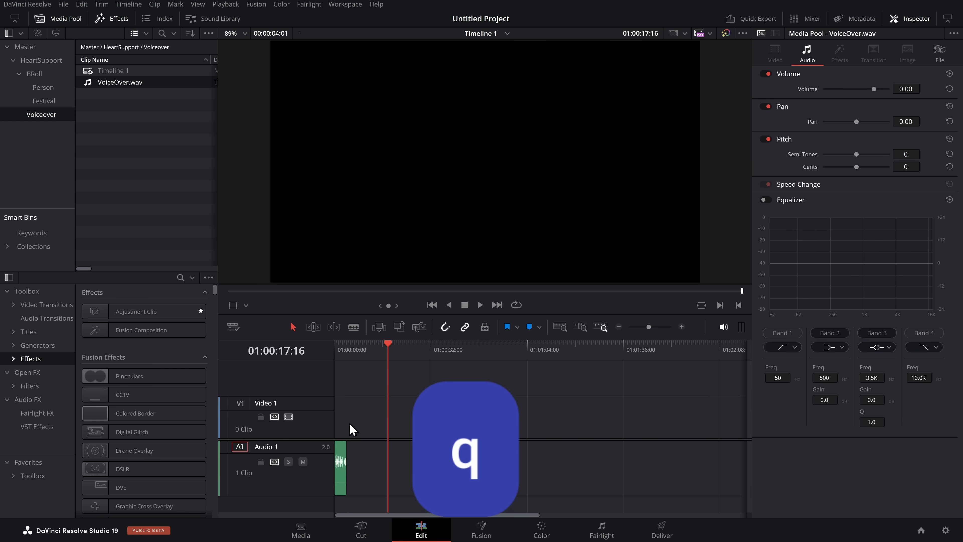
key("q")
left_click_drag(273, 292, 297, 293)
key("i")
key("o")
left_click_drag(304, 262, 350, 464)
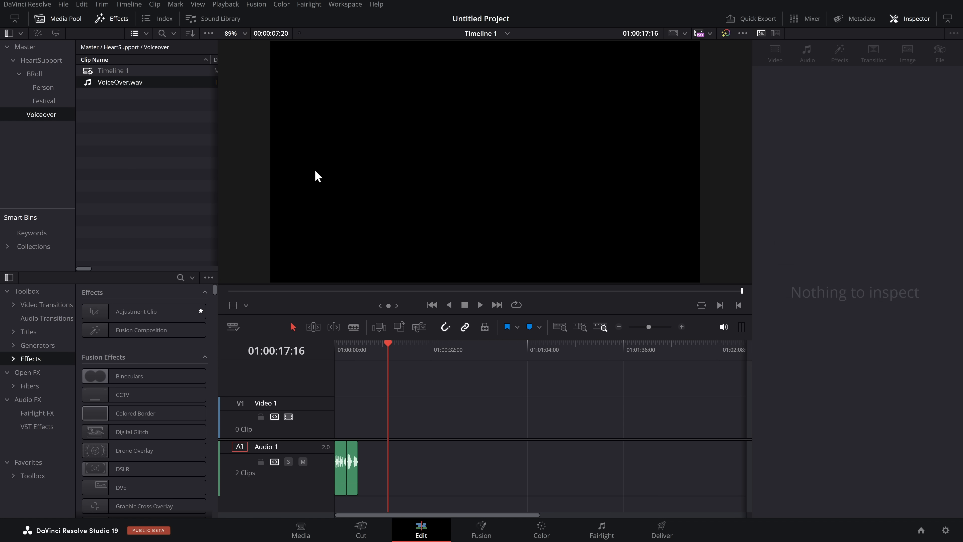
Step: Open Keyboard Customization and the options for its shortcut presets
key("q")
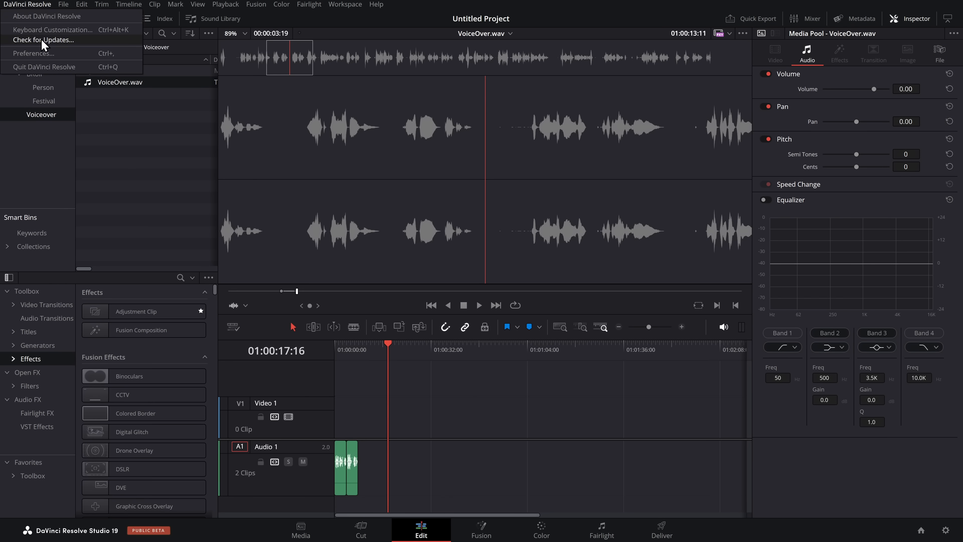
left_click(85, 31)
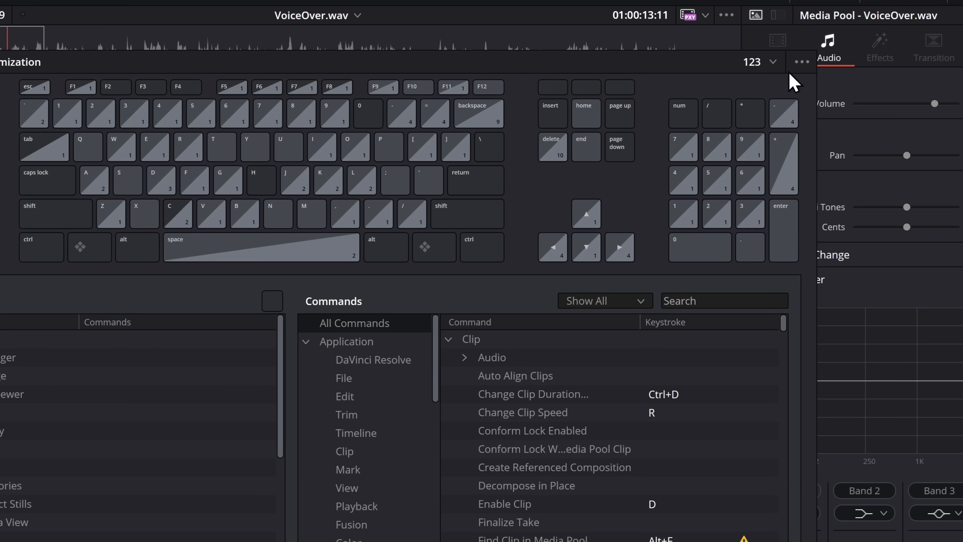
left_click(797, 60)
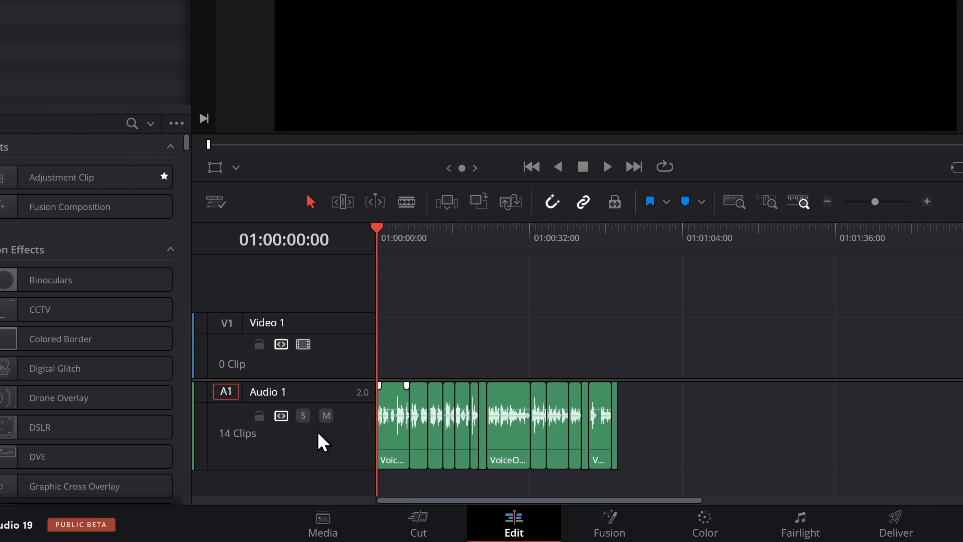
Step: Lock the Audio 1 track, test selecting its voice-over clips, and move the playhead to 01:00:25:16
left_click(260, 416)
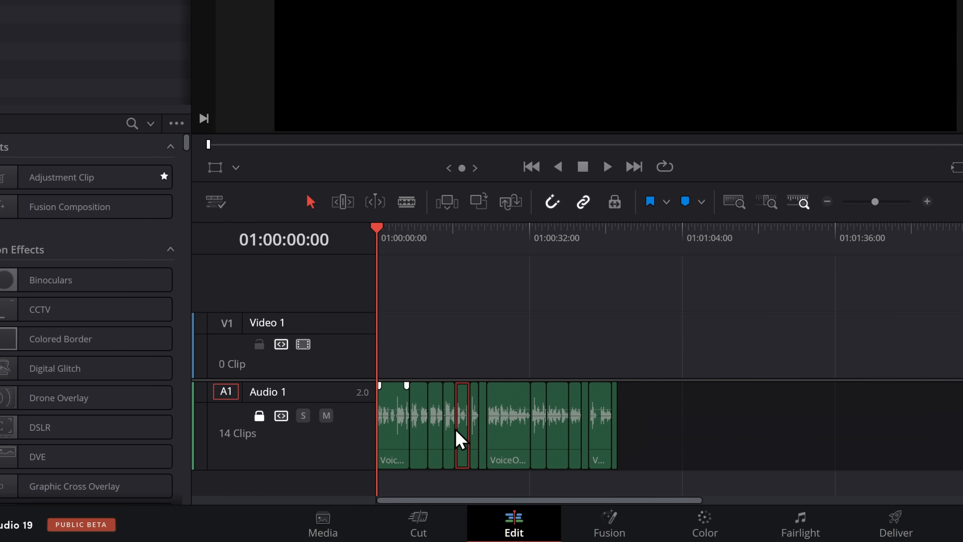
key("ctrl+a")
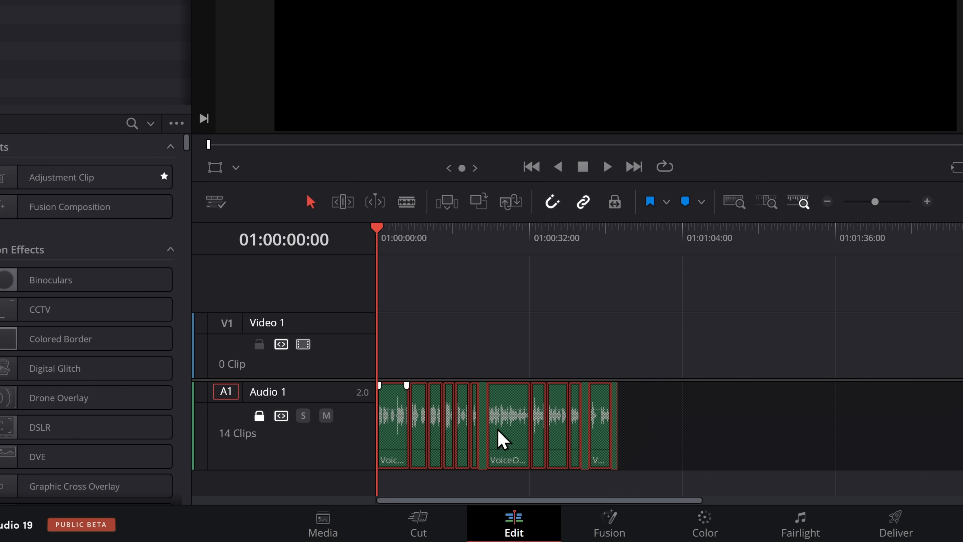
left_click(558, 417)
left_click_drag(443, 239, 500, 248)
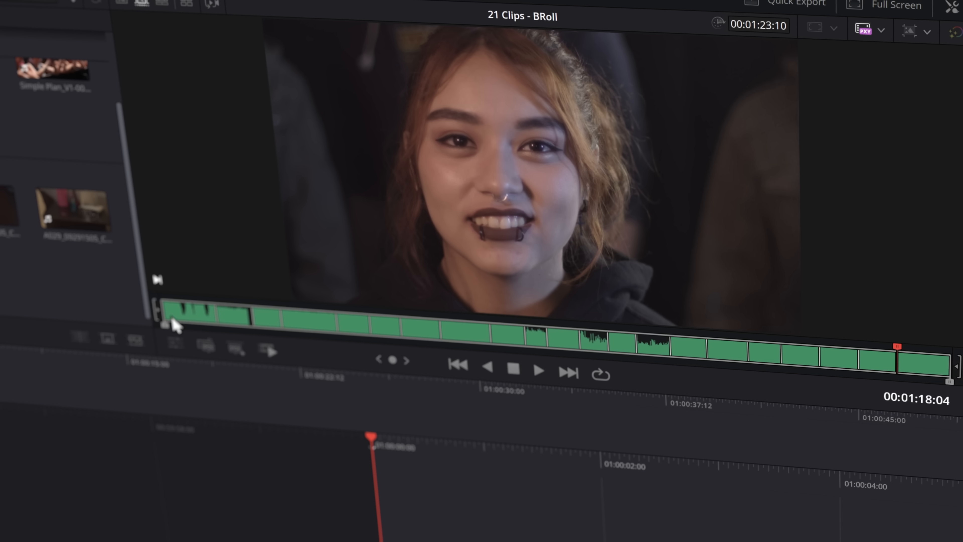
Step: In the BRoll timeline stacked above Timeline 1, shorten the end of the August Burns Red clip to about 01:00:03:08
left_click_drag(168, 319, 290, 318)
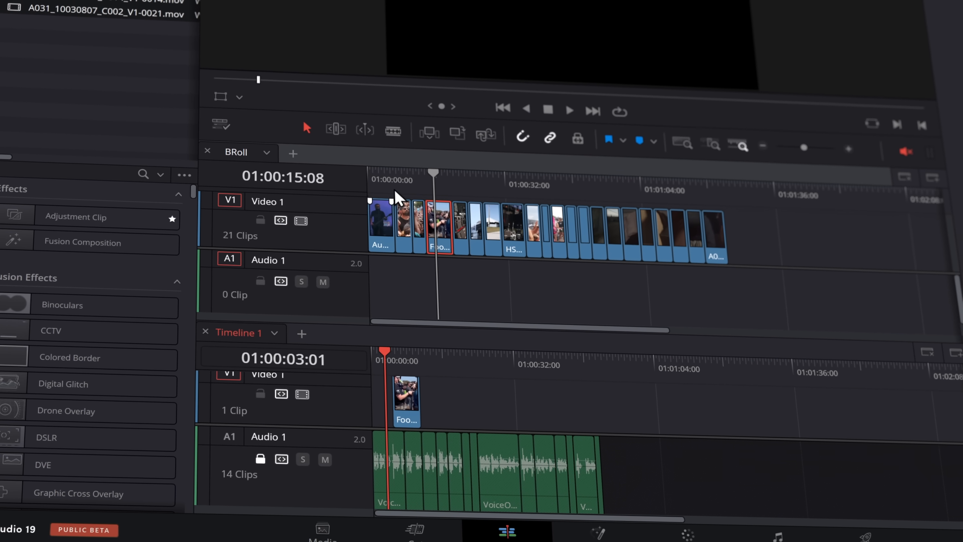
left_click(384, 175)
left_click(855, 146)
left_click(856, 146)
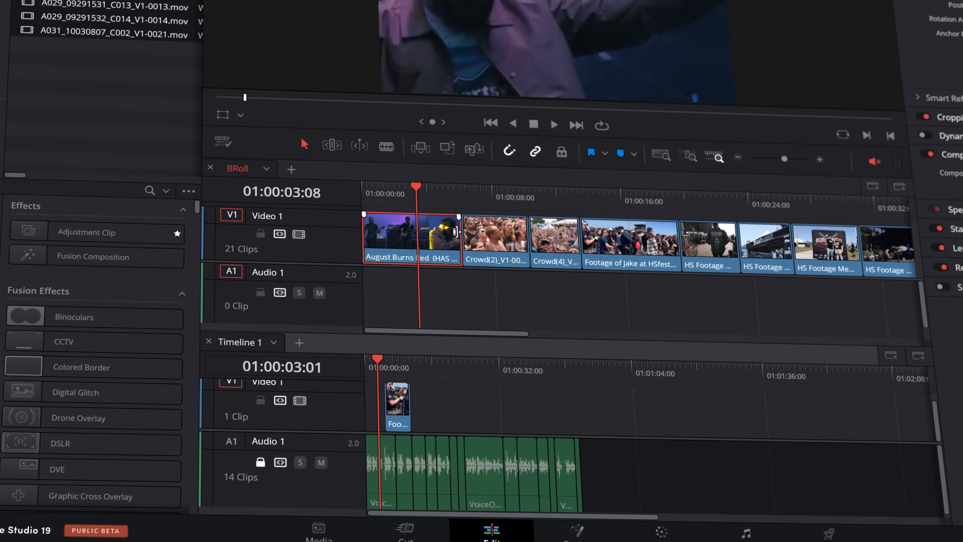
left_click_drag(463, 237, 424, 237)
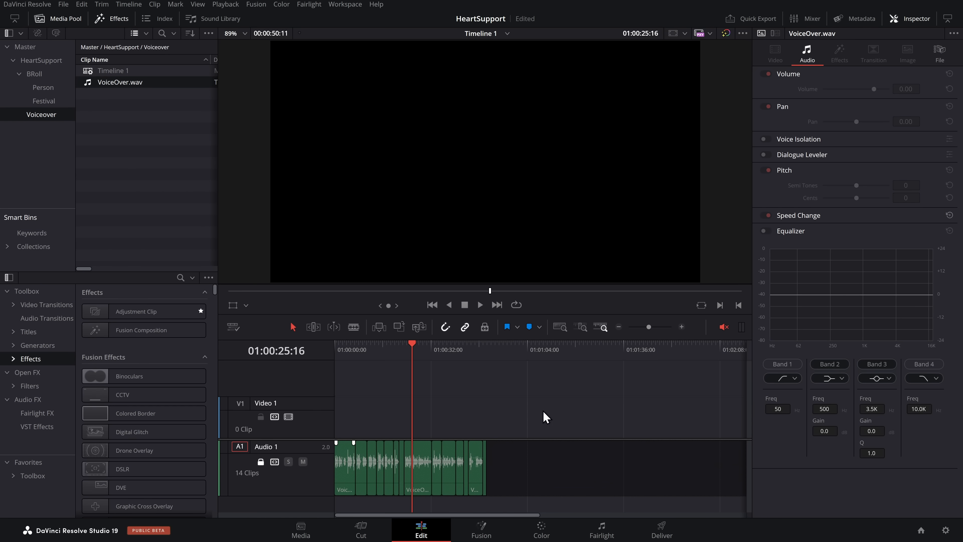
Step: Switch to the Cut page, open the HeartSupport BRoll bin, and show its clips as a source tape
left_click(364, 532)
left_click(50, 52)
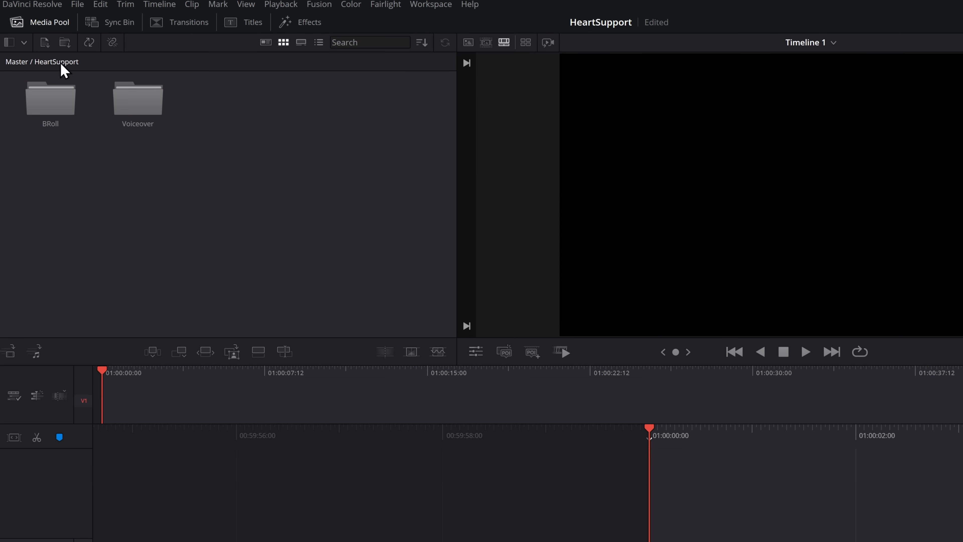
double_click(50, 110)
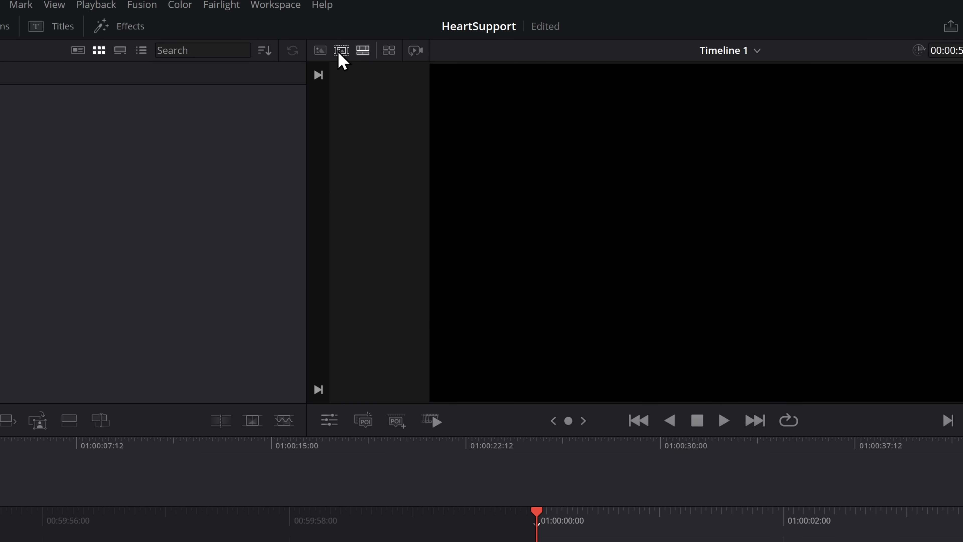
left_click(342, 51)
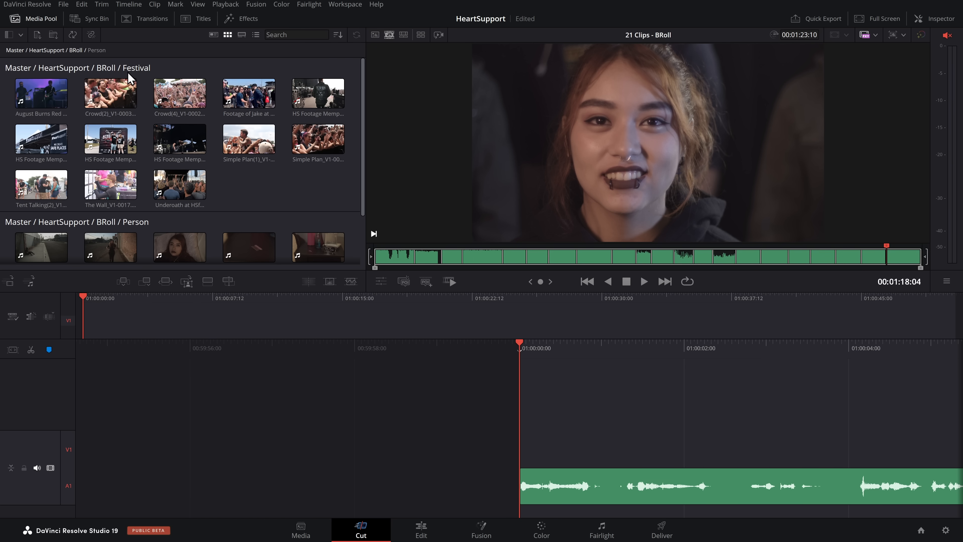
Step: Examine the Festival and Person B-roll clips by scrubbing through the source tape
scroll(179, 152, "down", 3)
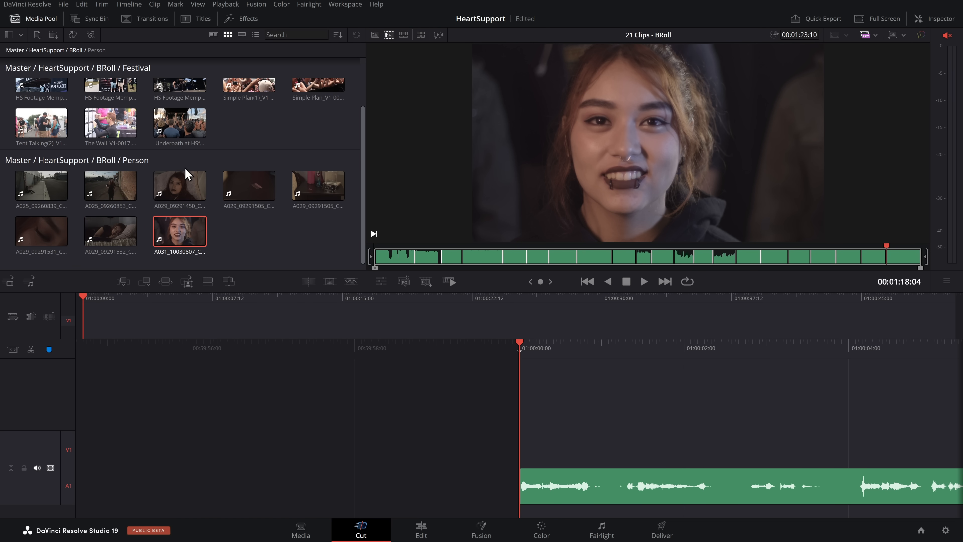
left_click_drag(380, 261, 672, 259)
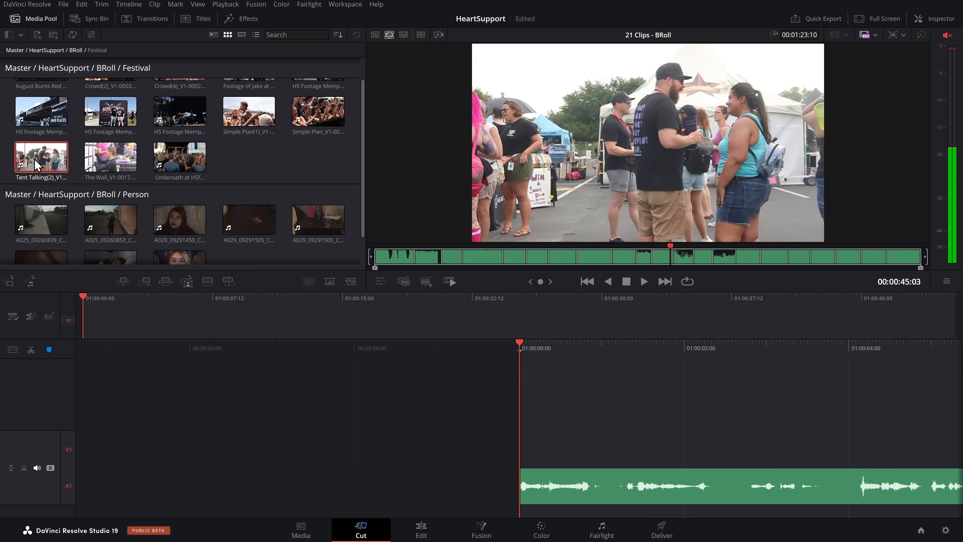
left_click_drag(669, 261, 640, 258)
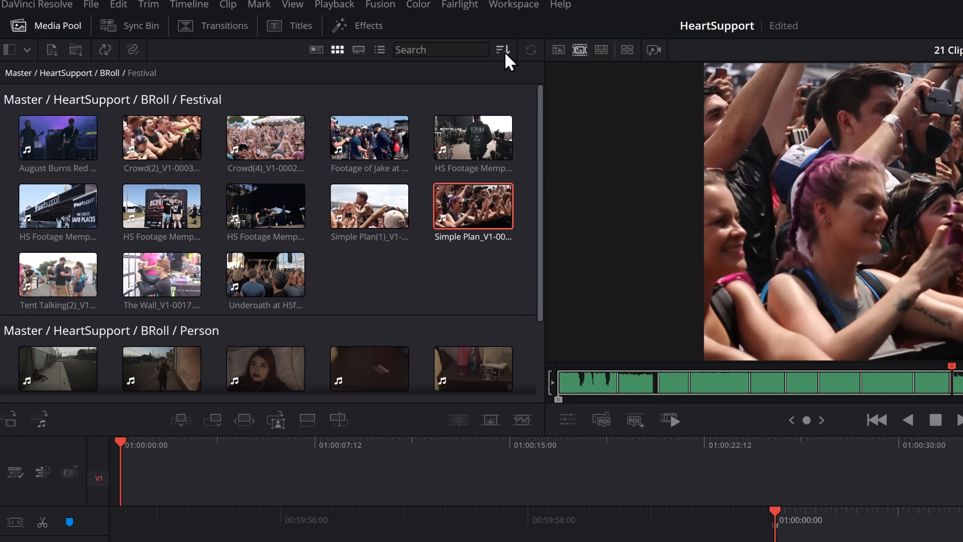
Step: Try sorting the B-roll media by Date Time, and return the sorting to Bin
left_click(503, 49)
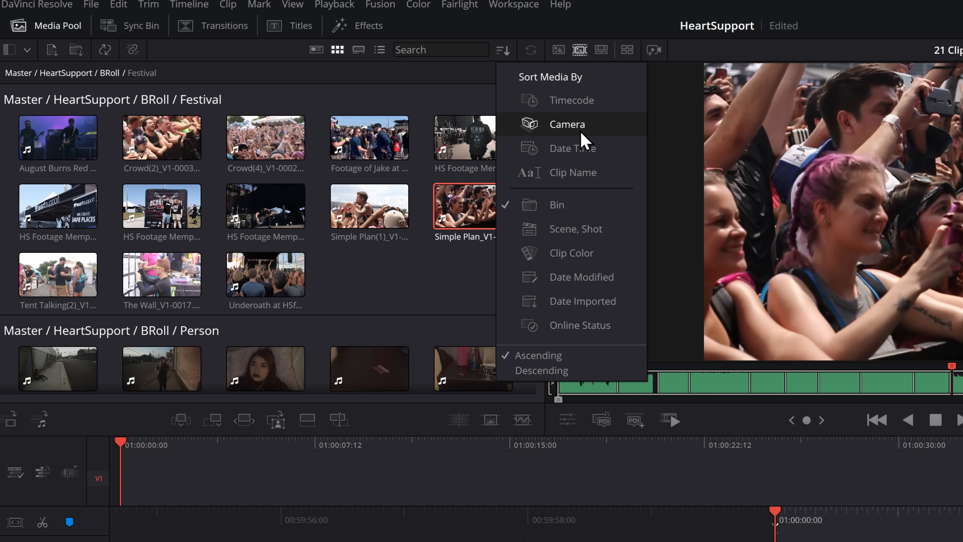
left_click(568, 124)
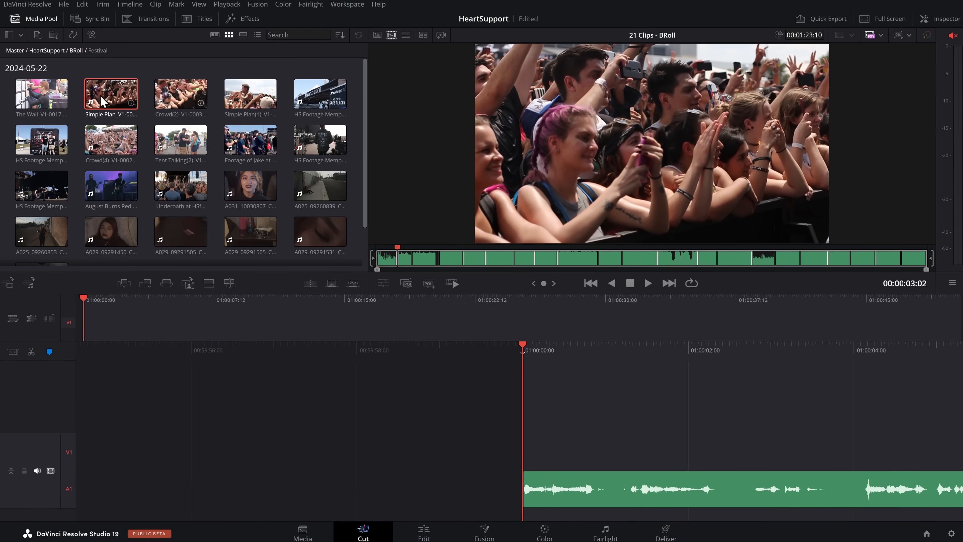
left_click(387, 258)
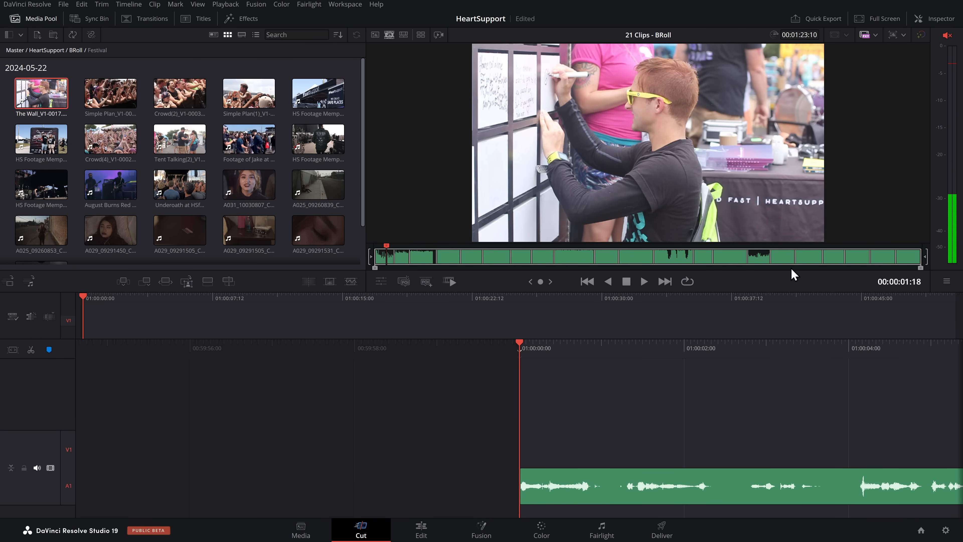
left_click(339, 36)
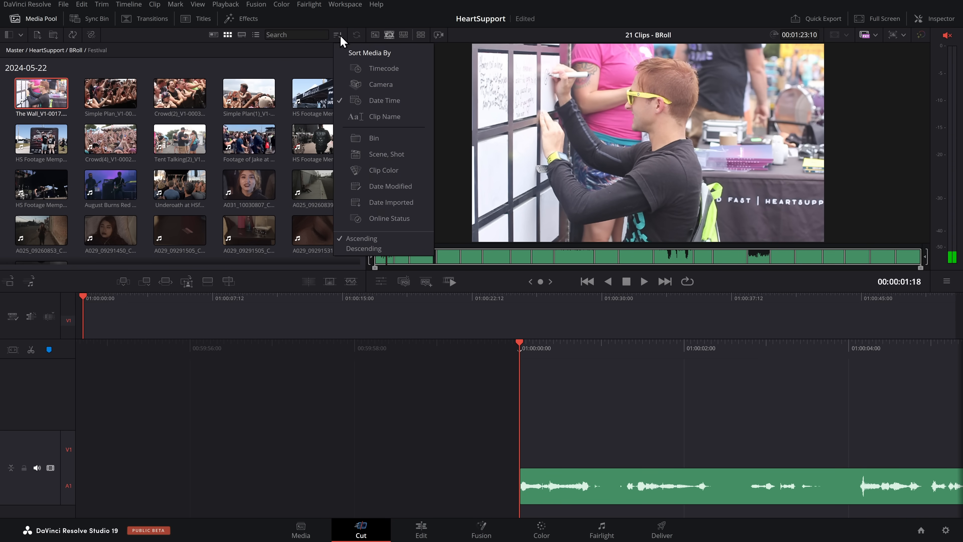
left_click(374, 138)
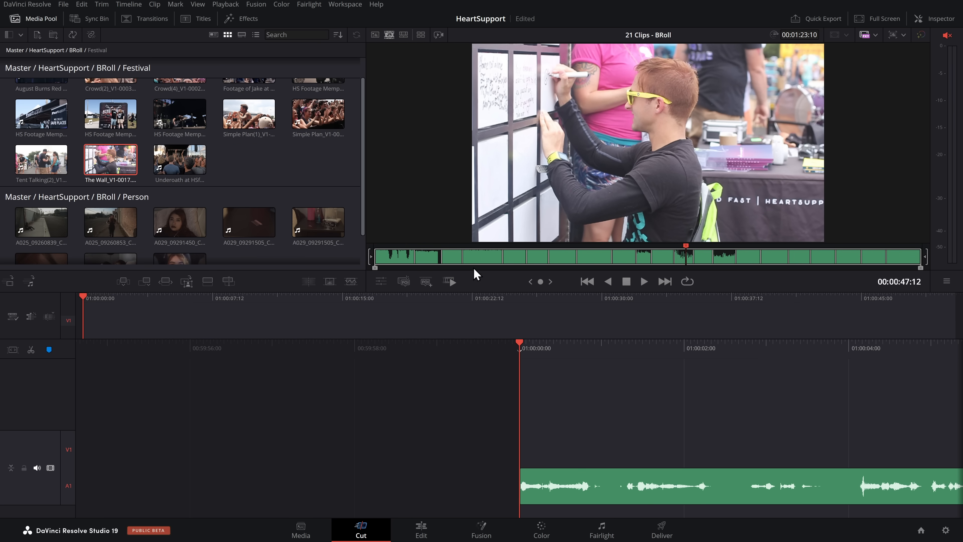
Step: Mark a 00:00:08:14 range ending at 00:00:09:18 in the B-roll source tape and limit its edits to video only
left_click(547, 334)
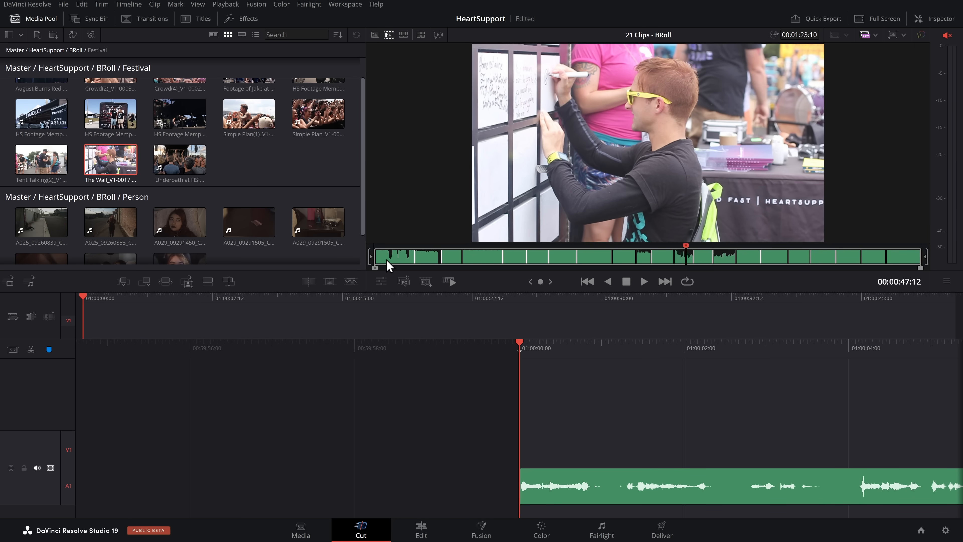
left_click_drag(387, 261, 439, 266)
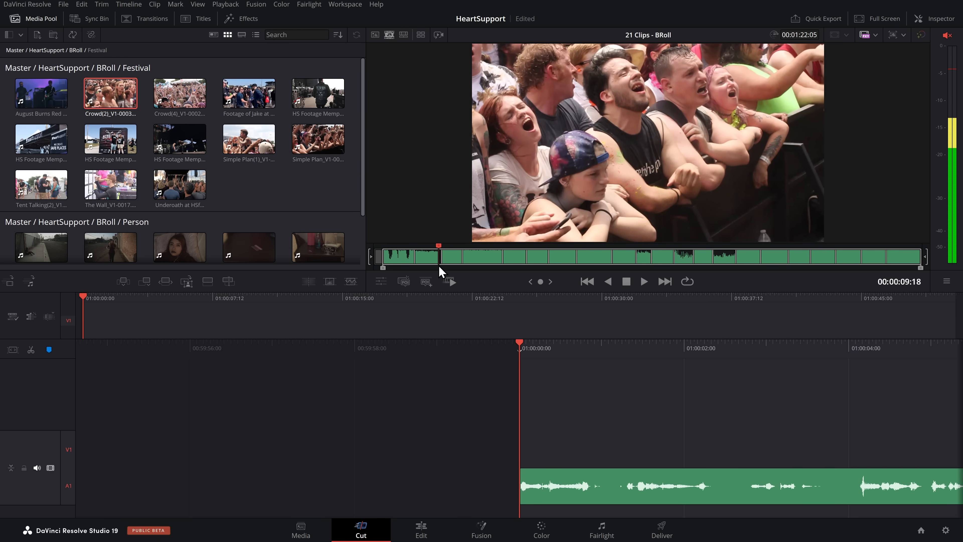
key("o")
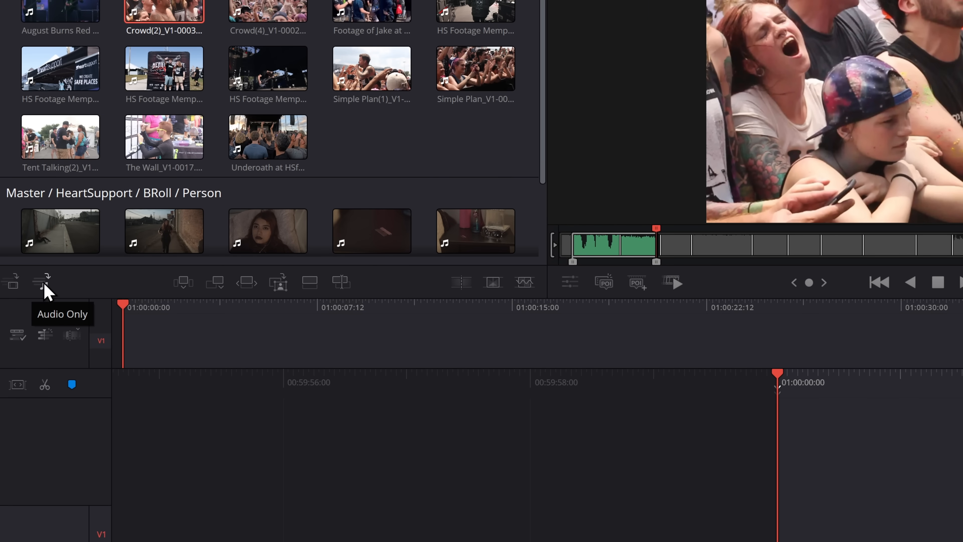
left_click(13, 284)
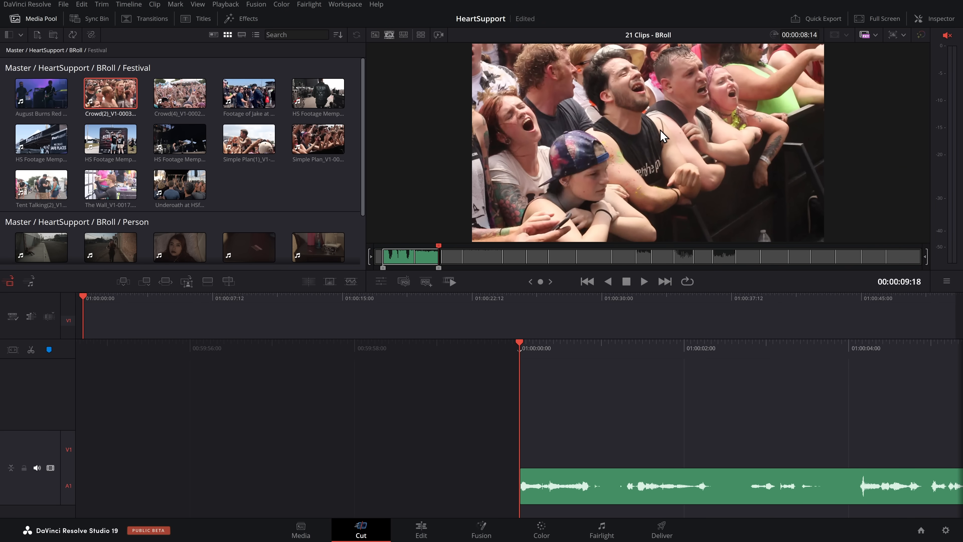
Step: Add the marked crowd shot to the video track of Timeline 1, and mark another range in the B-roll source tape
left_click_drag(659, 129, 518, 439)
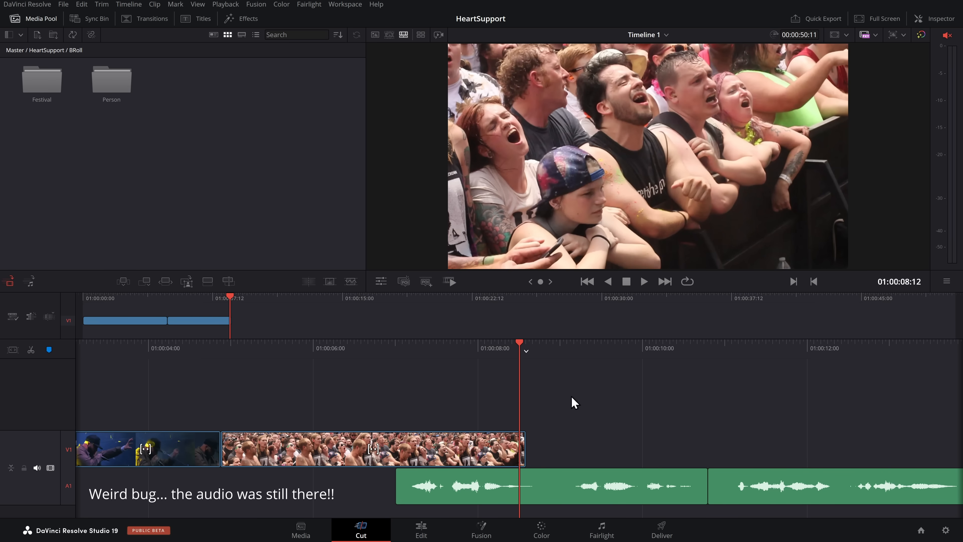
key("q")
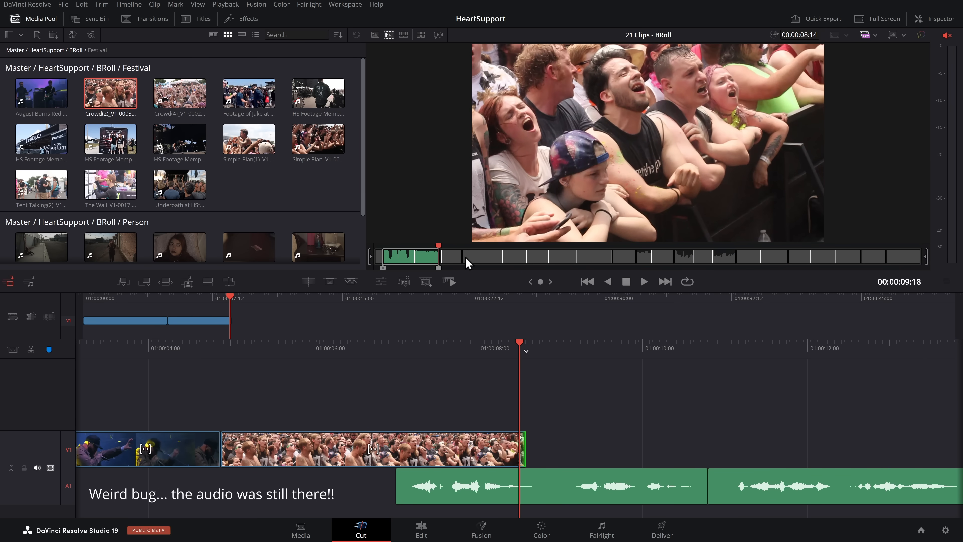
left_click_drag(450, 262, 549, 432)
key("i")
key("o")
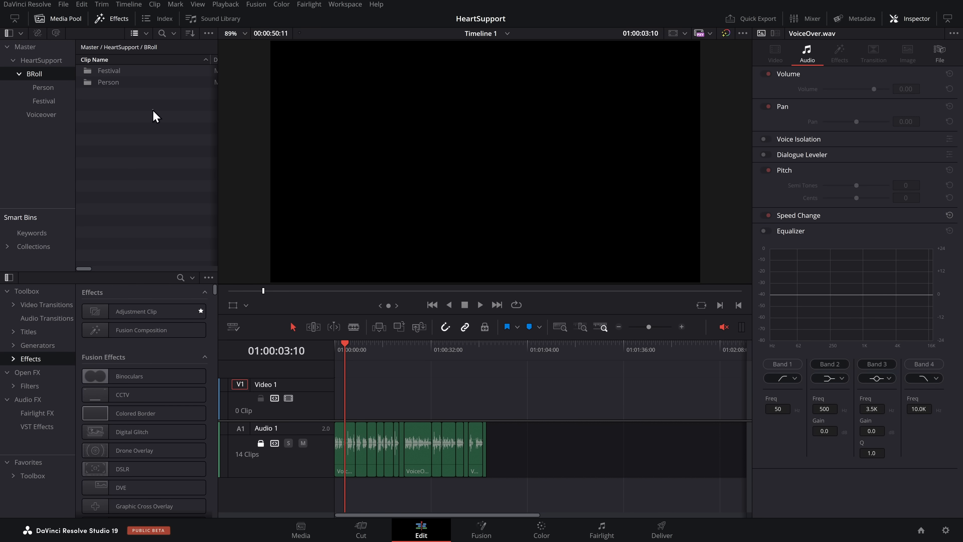
Step: Create a new empty timeline named BRoll inside the BRoll bin, using the project settings
left_click(153, 110)
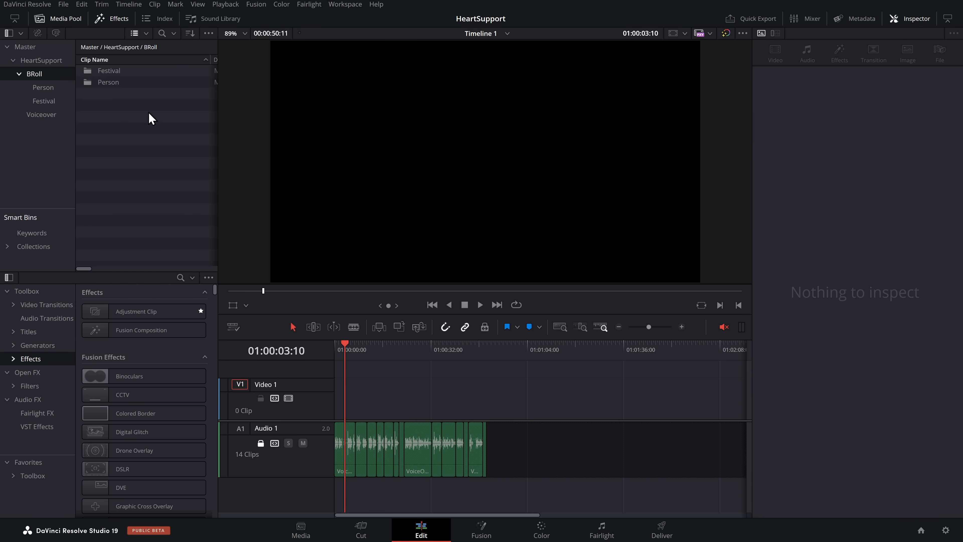
right_click(129, 123)
mouse_move(169, 133)
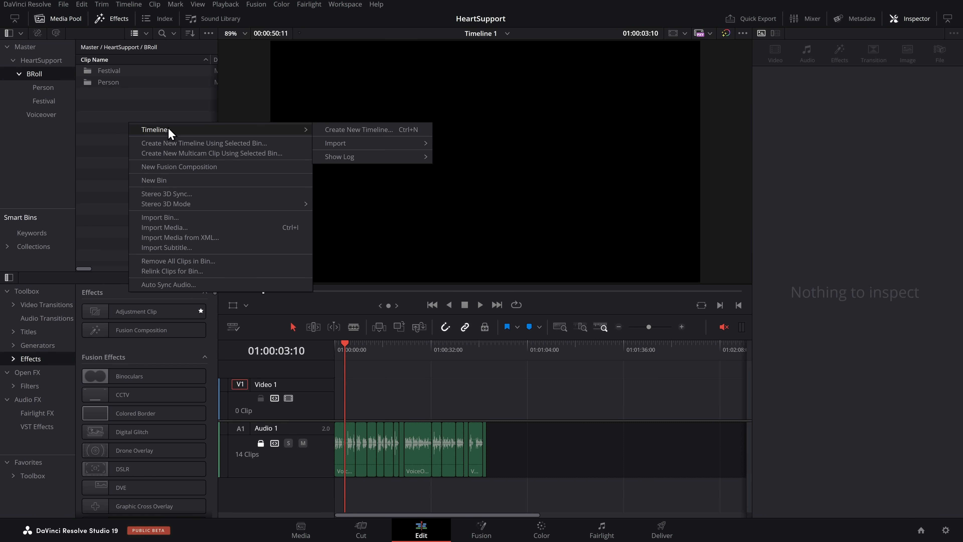
left_click(360, 129)
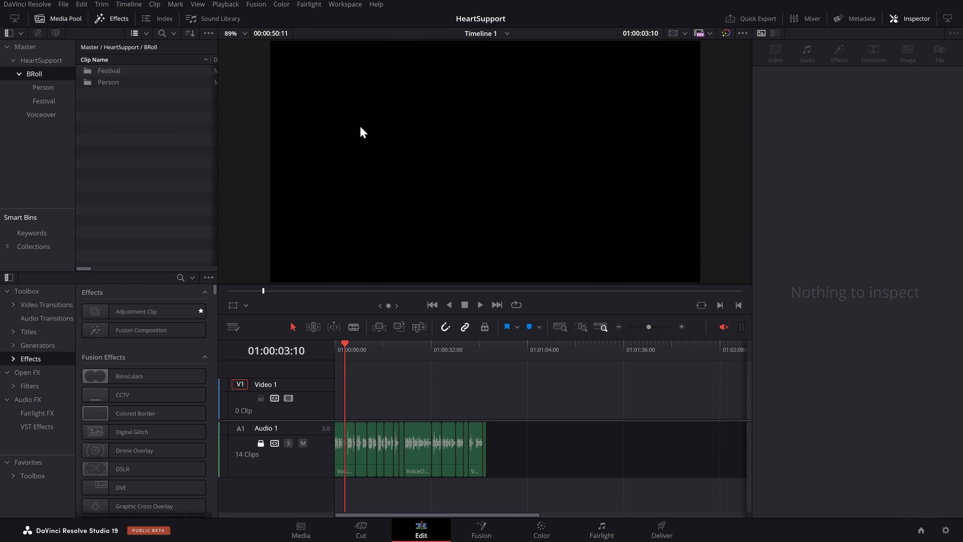
type("BRoll")
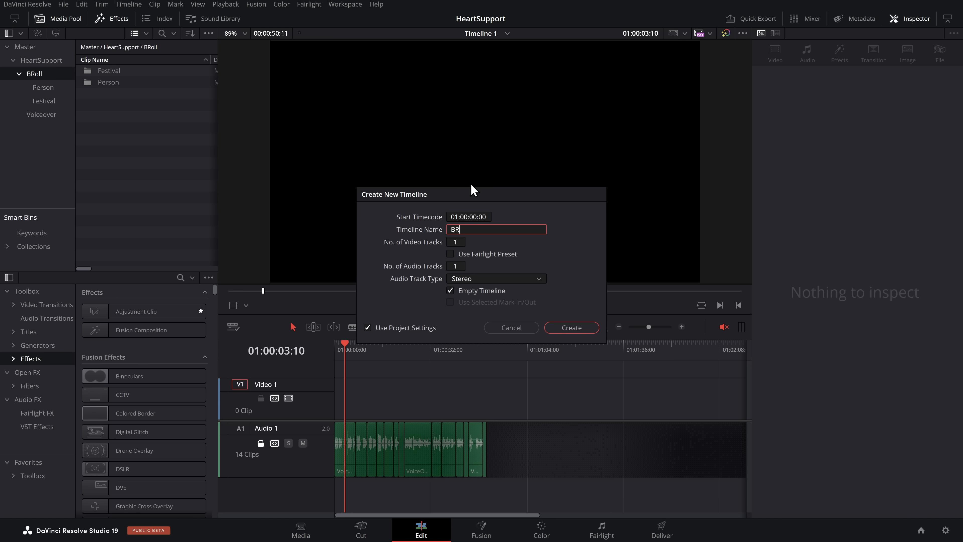
left_click(573, 327)
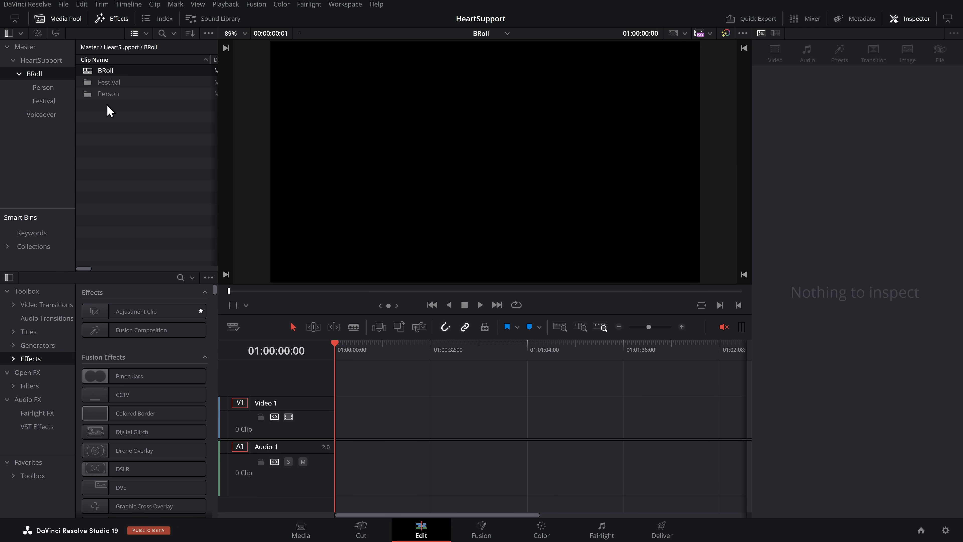
Step: Add all the clips from the Festival bin to the start of the BRoll timeline
double_click(116, 87)
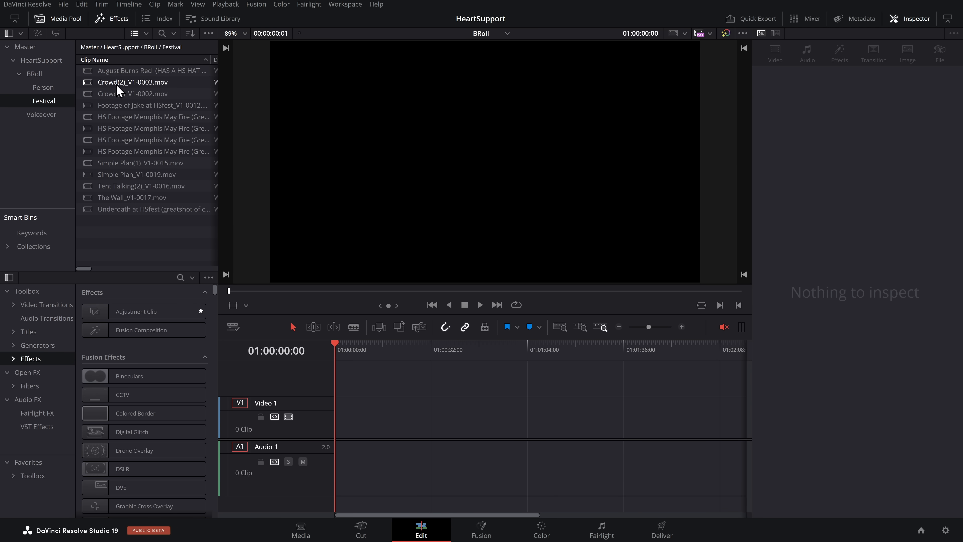
key("ctrl+a")
left_click_drag(122, 96, 323, 432)
Step: Append all the Person bin clips after the Festival clips, and delete all audio clips from the BRoll timeline
left_click(151, 47)
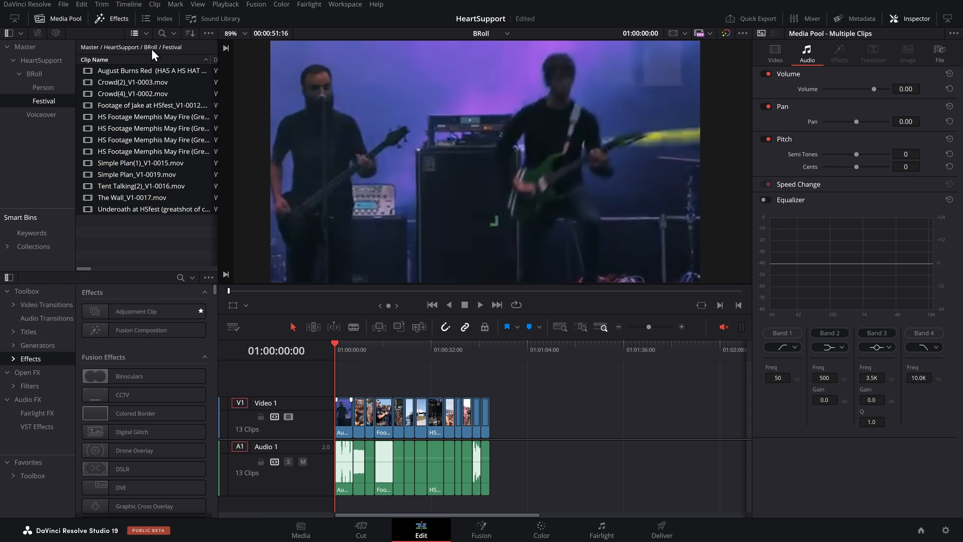
double_click(110, 93)
left_click_drag(148, 190, 495, 436)
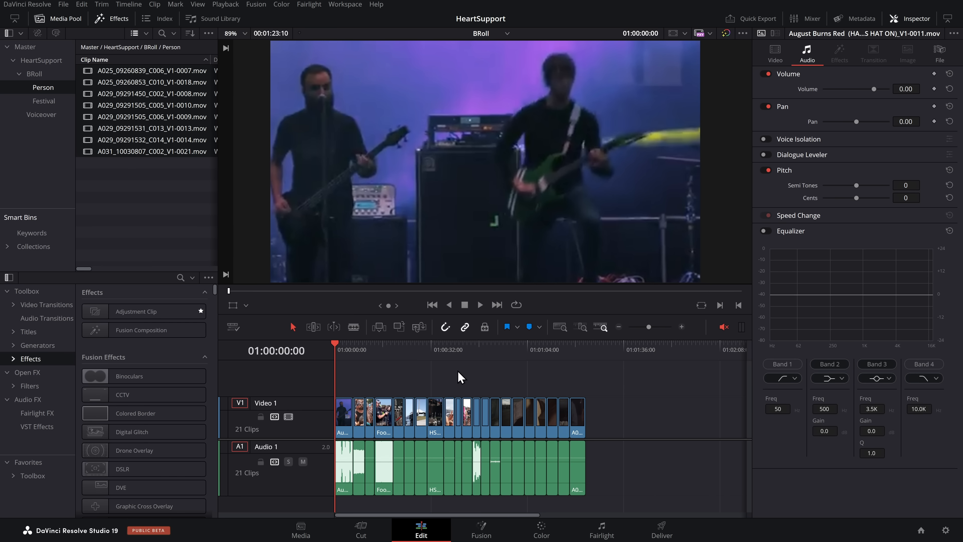
left_click_drag(648, 495, 290, 461)
key("Delete")
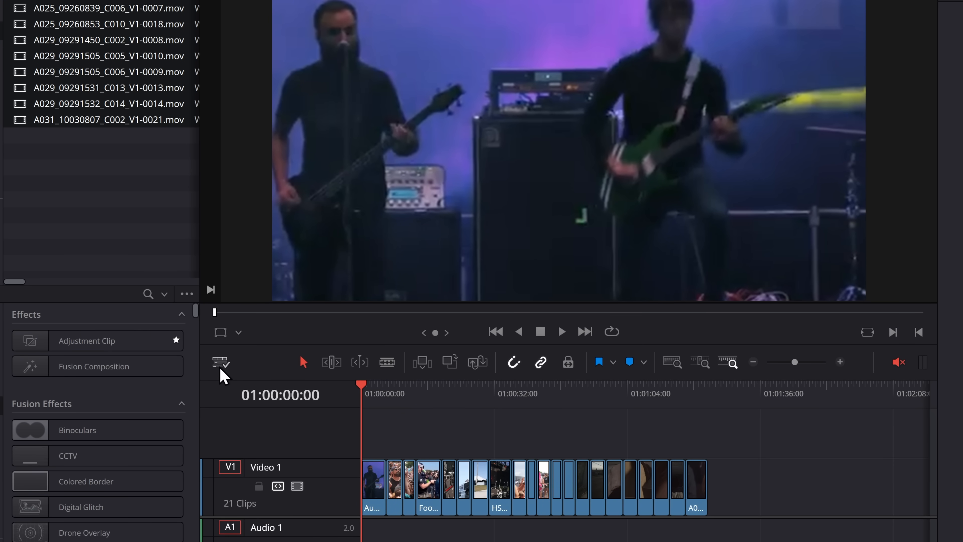
Step: Enable stacked timelines and show Timeline 1 in a second timeline pane below BRoll
left_click(221, 363)
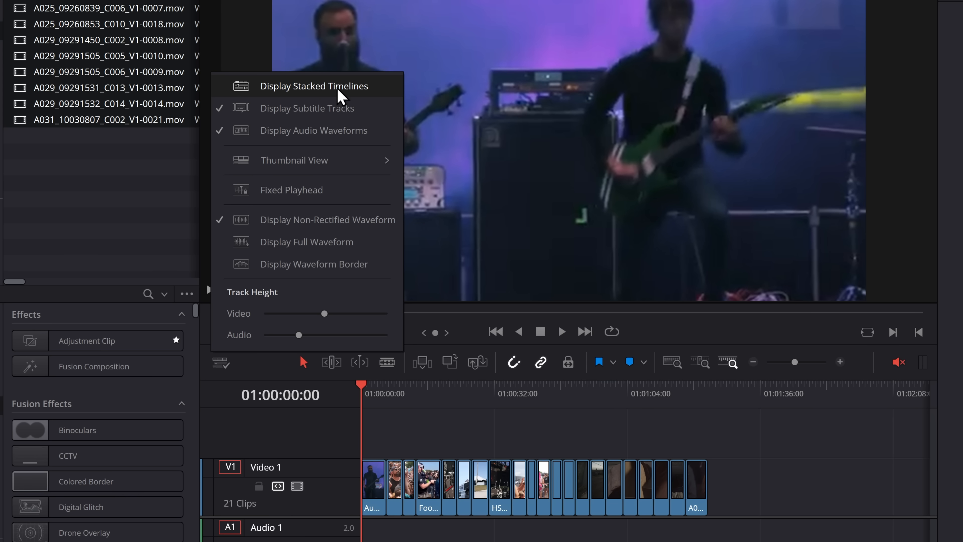
left_click(341, 96)
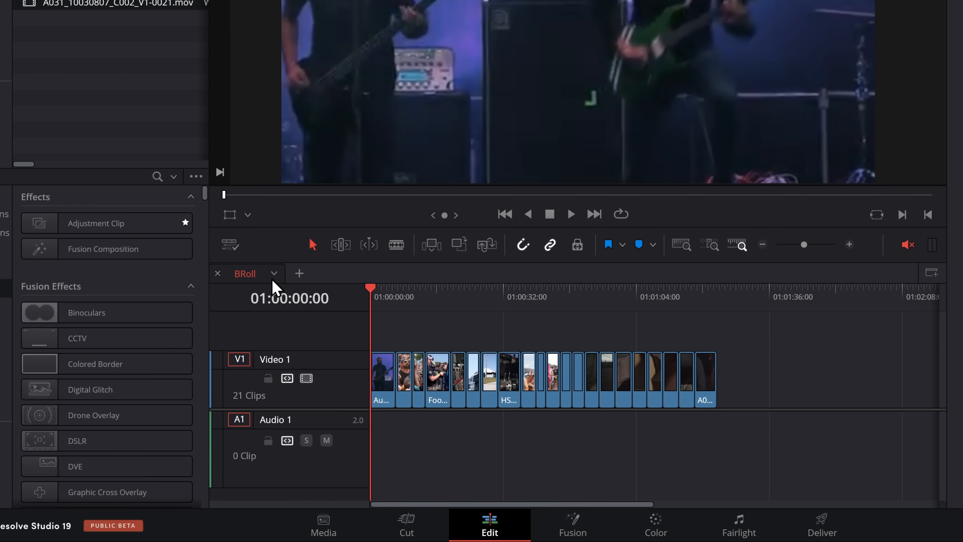
left_click(932, 273)
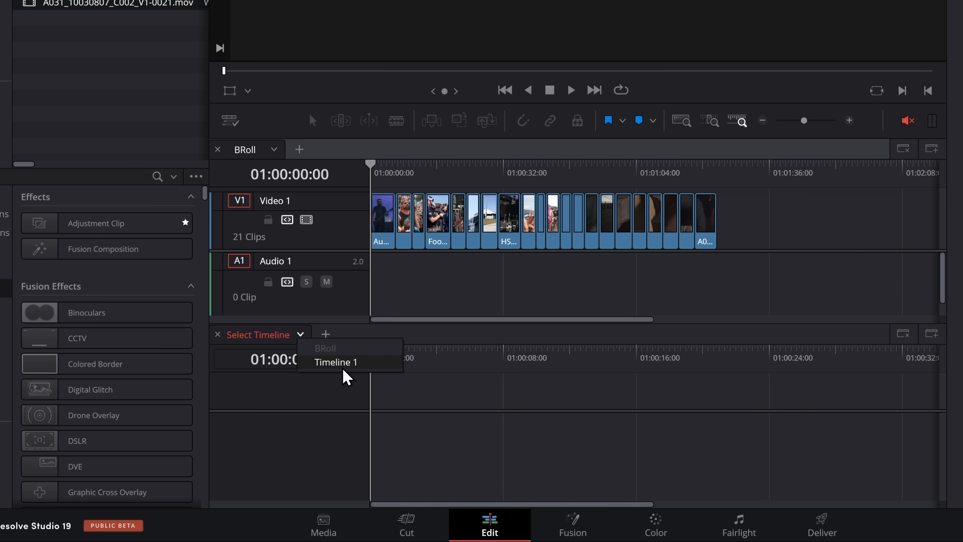
left_click(336, 363)
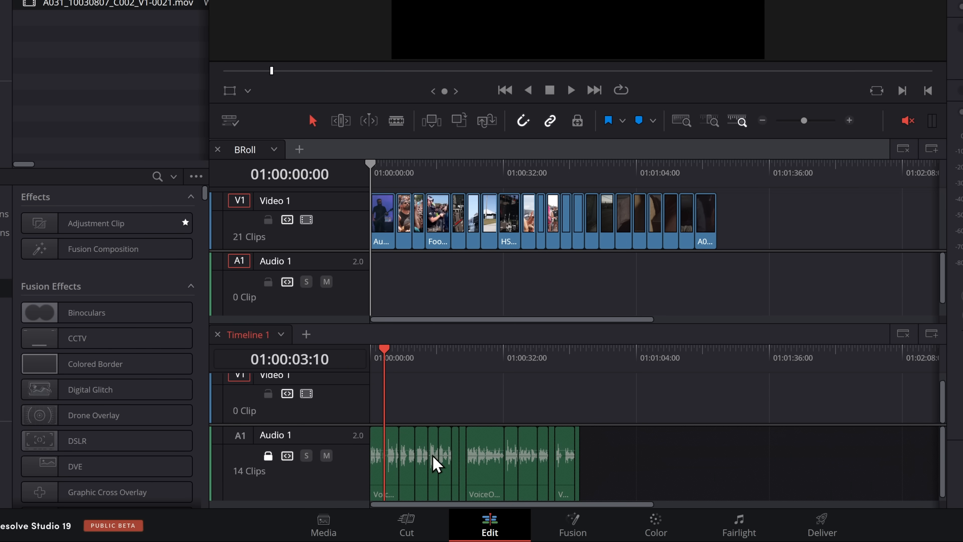
Step: Play Timeline 1 from its start, find the Footage of Jake clip in BRoll, and copy it onto Timeline 1's Video 1 track
key("Home")
key("space")
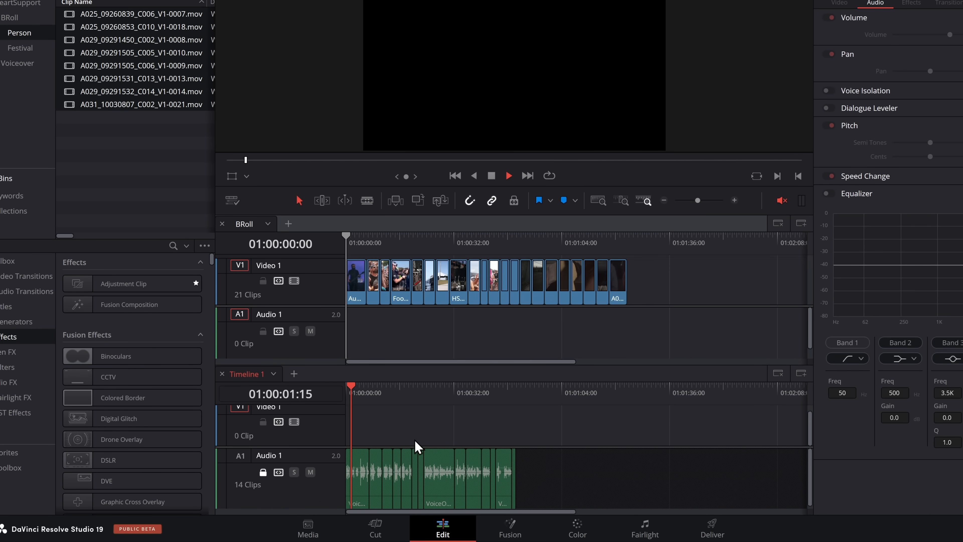
left_click_drag(363, 255, 397, 252)
left_click_drag(401, 281, 364, 449)
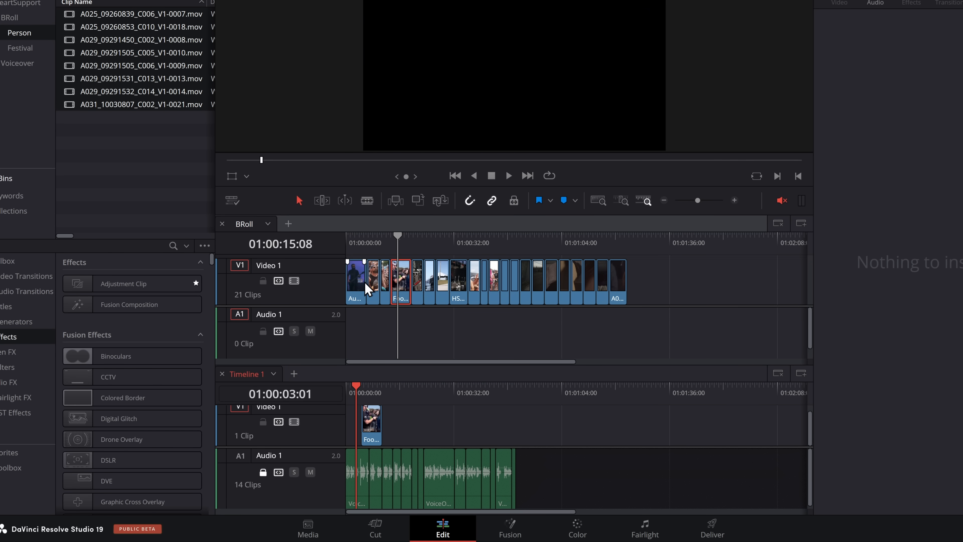
Step: Trim both ends of the August Burns Red clip in BRoll, and place it directly after the Footage of Jake clip in Timeline 1
left_click(360, 265)
left_click(735, 200)
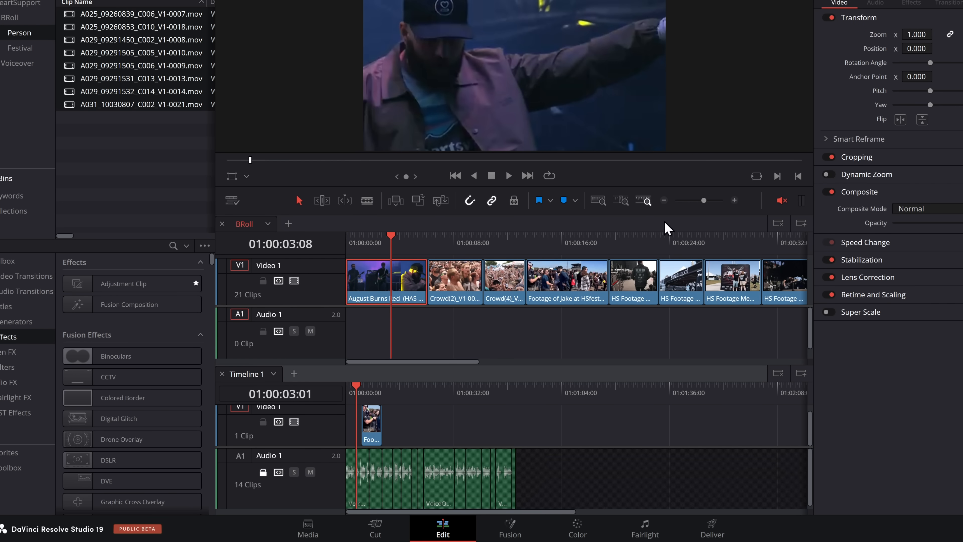
left_click_drag(423, 277, 392, 437)
left_click(360, 244)
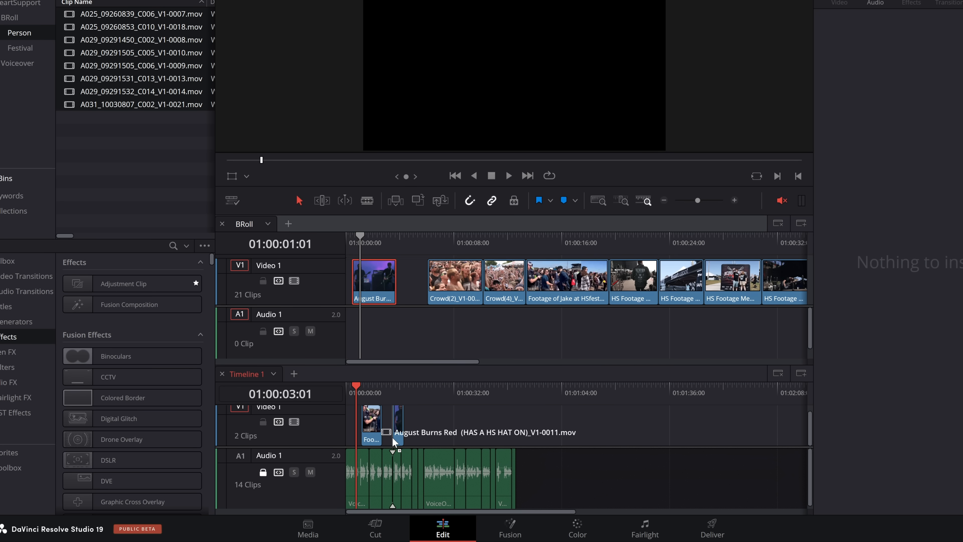
left_click(383, 390)
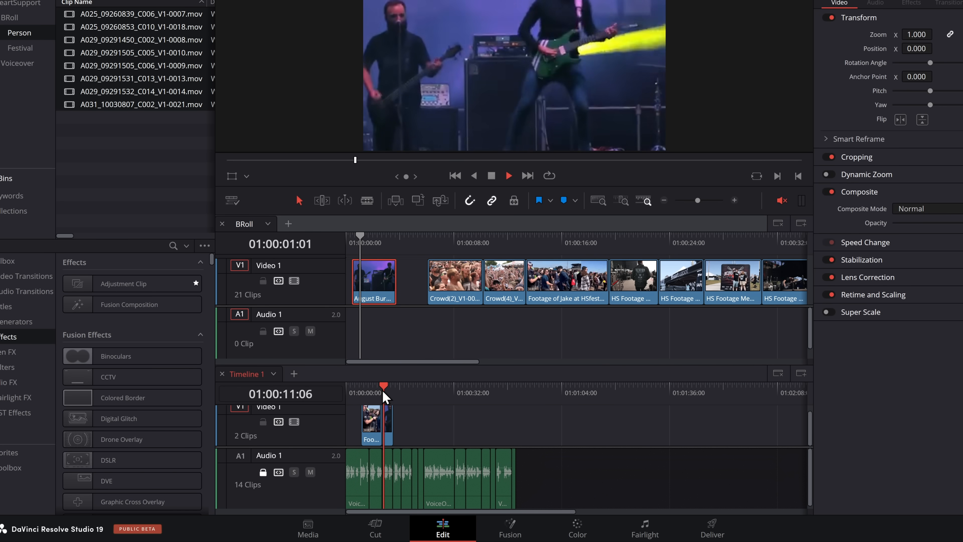
Step: Copy the first Person clip from BRoll onto Timeline 1's Video 1 track at about 01:00:18, and check it there
mouse_move(675, 324)
left_mouse_down()
mouse_move(398, 314)
mouse_move(449, 309)
mouse_move(438, 316)
left_mouse_up()
mouse_move(546, 279)
left_mouse_down()
mouse_move(464, 416)
mouse_move(418, 429)
left_mouse_up()
left_click(411, 389)
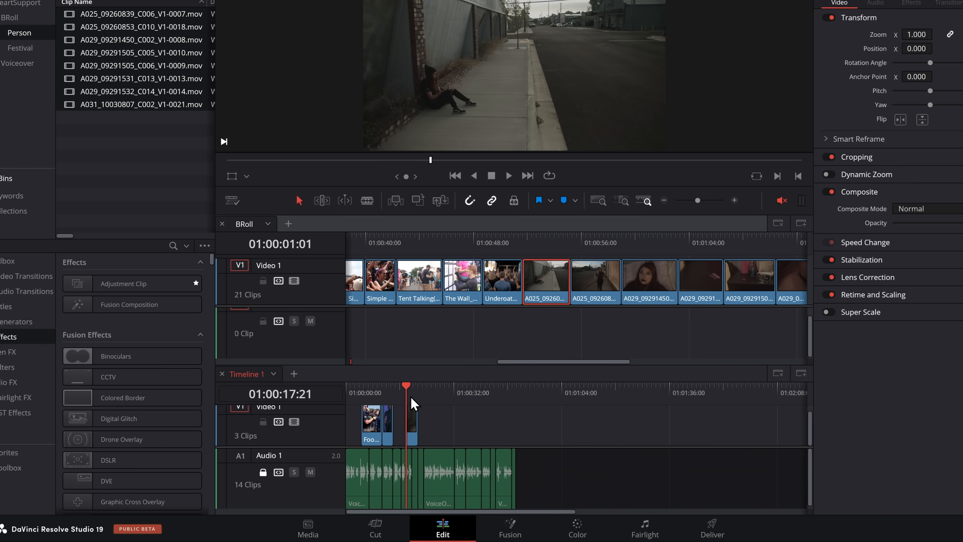